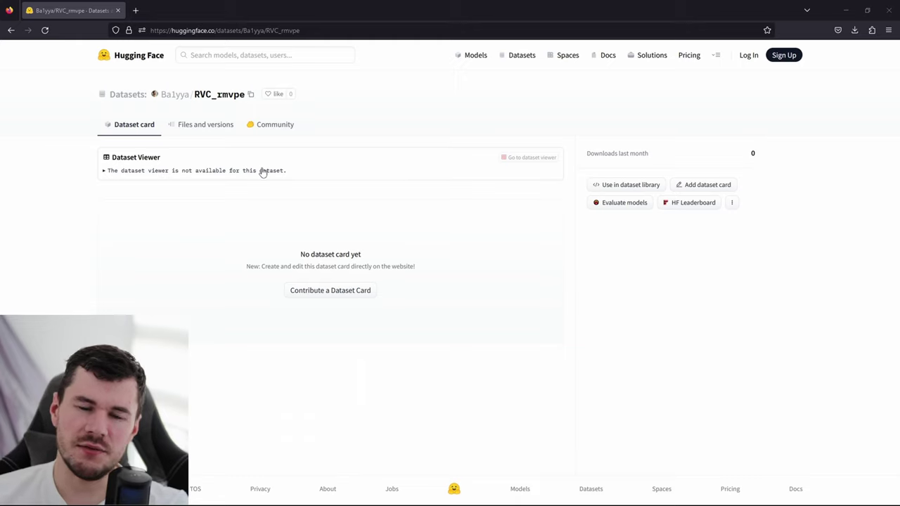
# - Download RVC.rar from the files of the RVC_rmvpe dataset
pyautogui.click(194, 131)
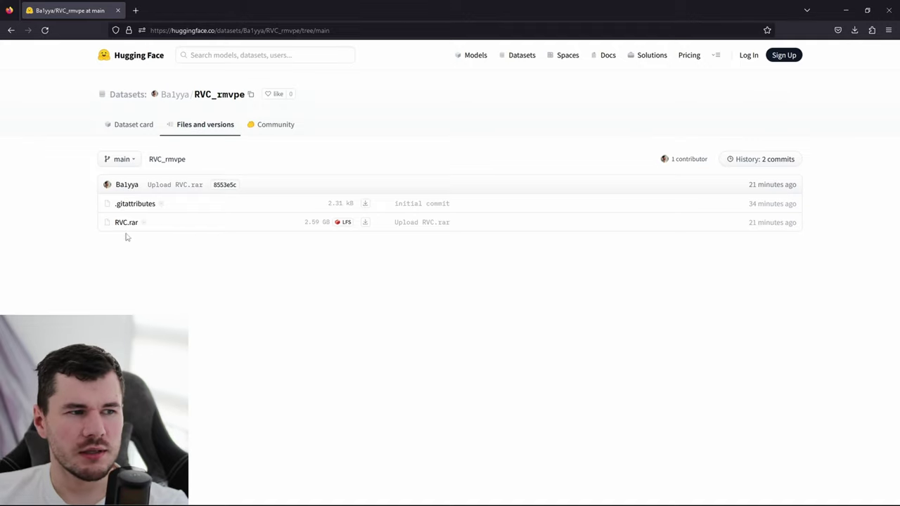
pyautogui.click(365, 222)
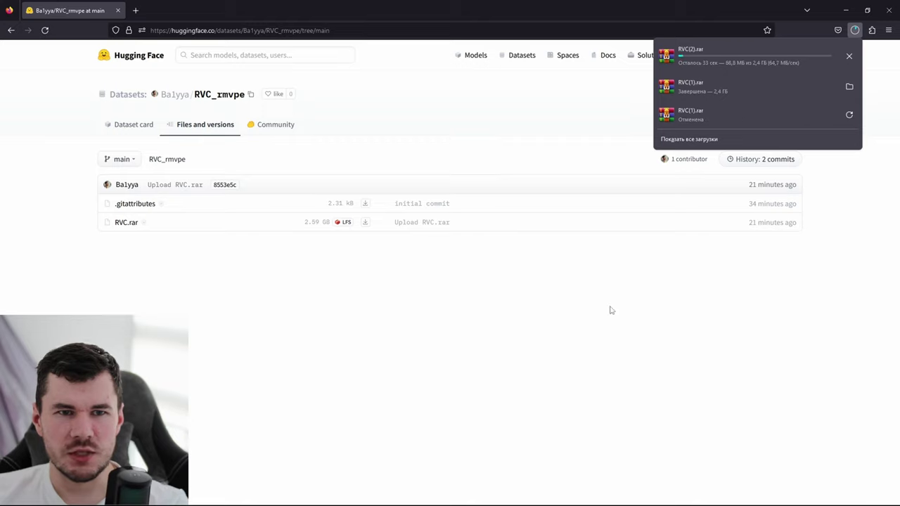
pyautogui.click(562, 325)
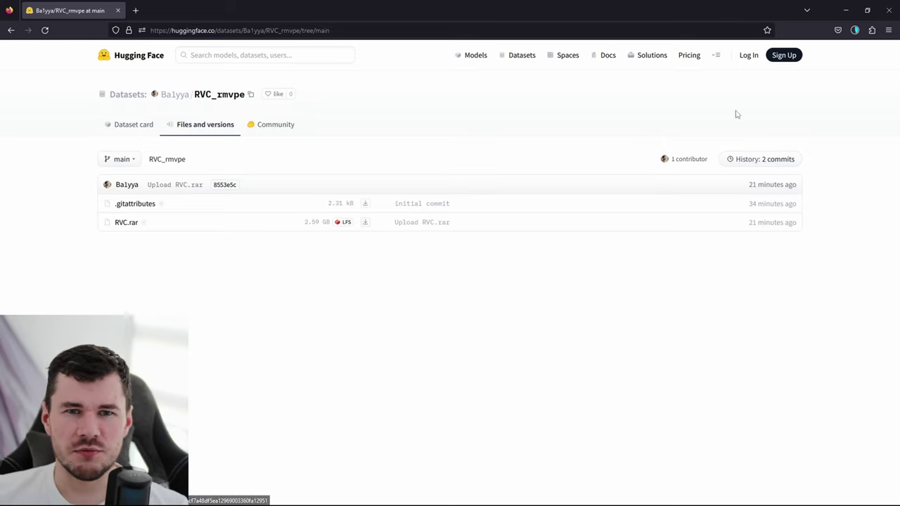
# - Open the downloaded RVC(2).rar archive in WinRAR and extract its RVC folder onto the desktop
pyautogui.click(855, 30)
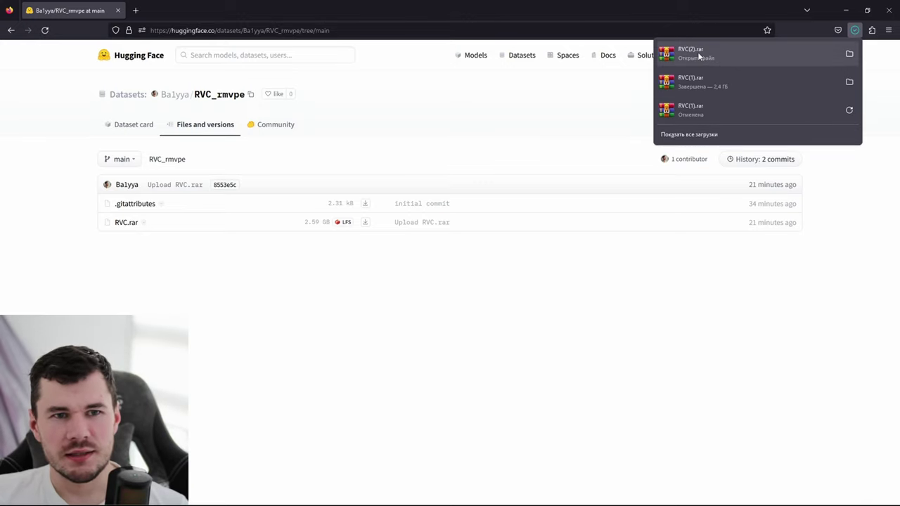
pyautogui.click(701, 51)
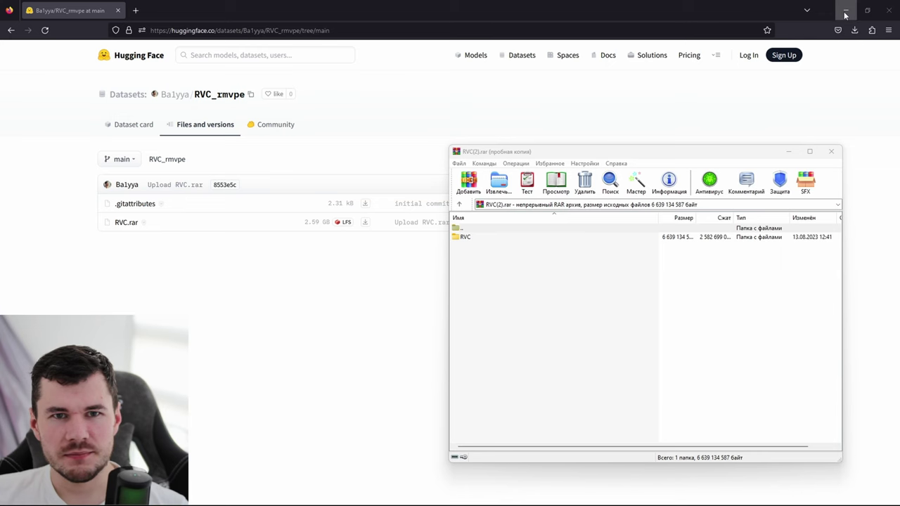
pyautogui.click(847, 12)
pyautogui.click(506, 239)
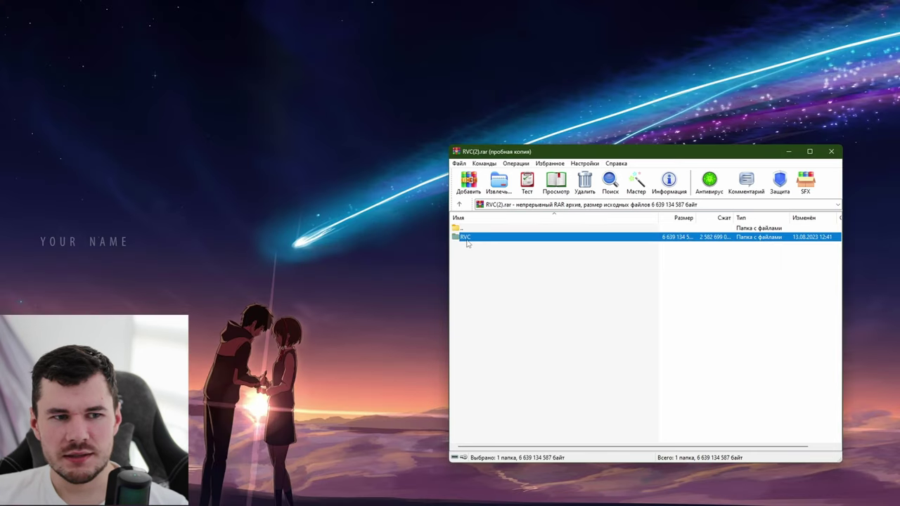
pyautogui.moveTo(465, 239); pyautogui.dragTo(677, 90)
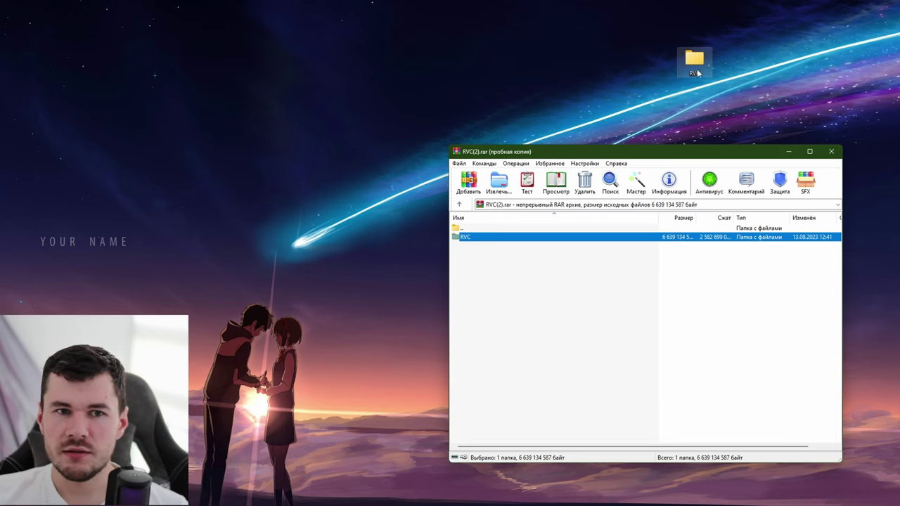
pyautogui.moveTo(697, 72); pyautogui.dragTo(626, 73)
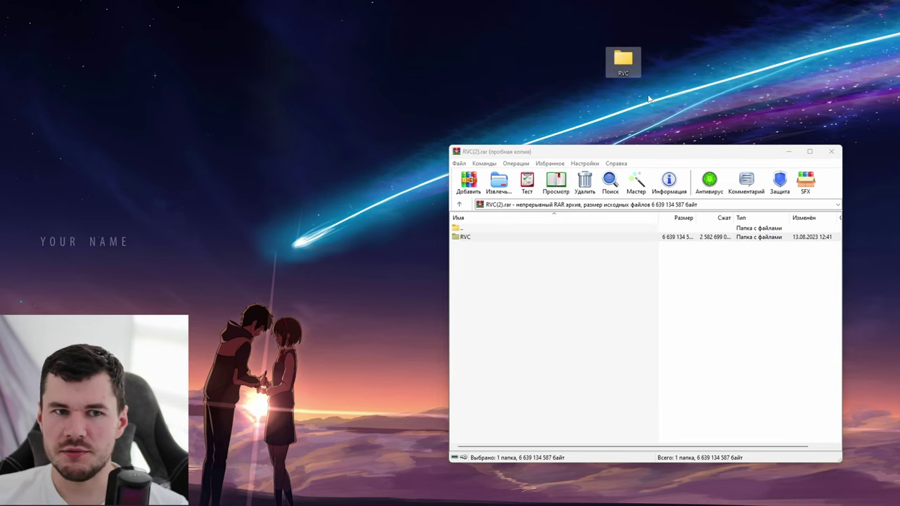
pyautogui.click(788, 153)
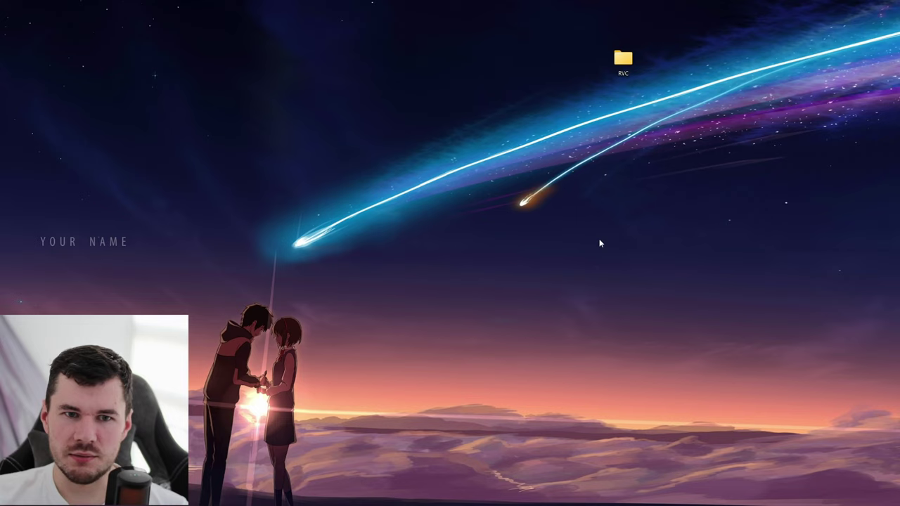
# - Launch go-web.bat from the RVC_new folder inside the desktop's RVC folder, leaving only the console window open
pyautogui.doubleClick(624, 66)
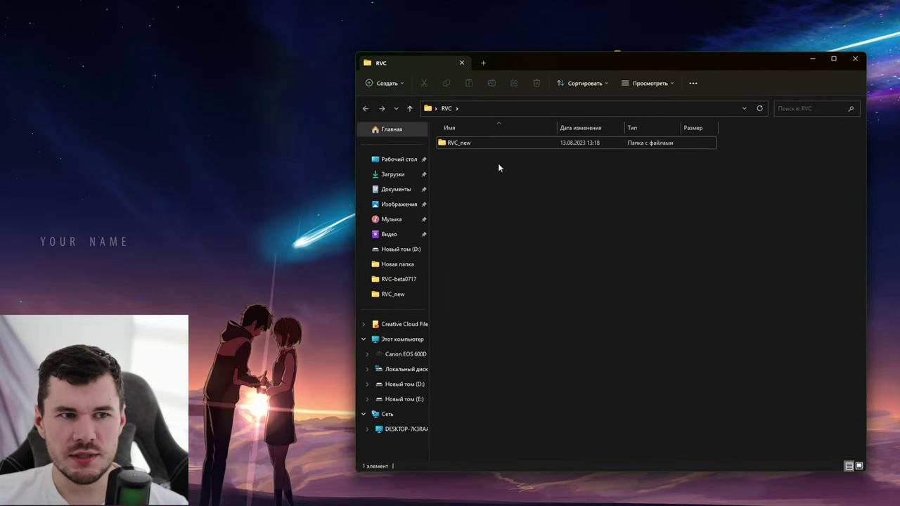
pyautogui.doubleClick(485, 144)
pyautogui.scroll(-4, 518, 221)
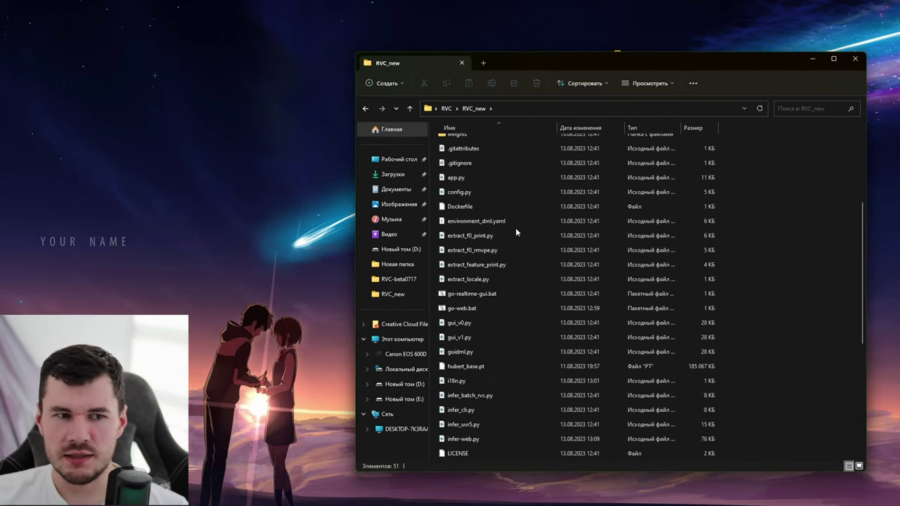
pyautogui.scroll(-4, 486, 373)
pyautogui.scroll(3, 499, 358)
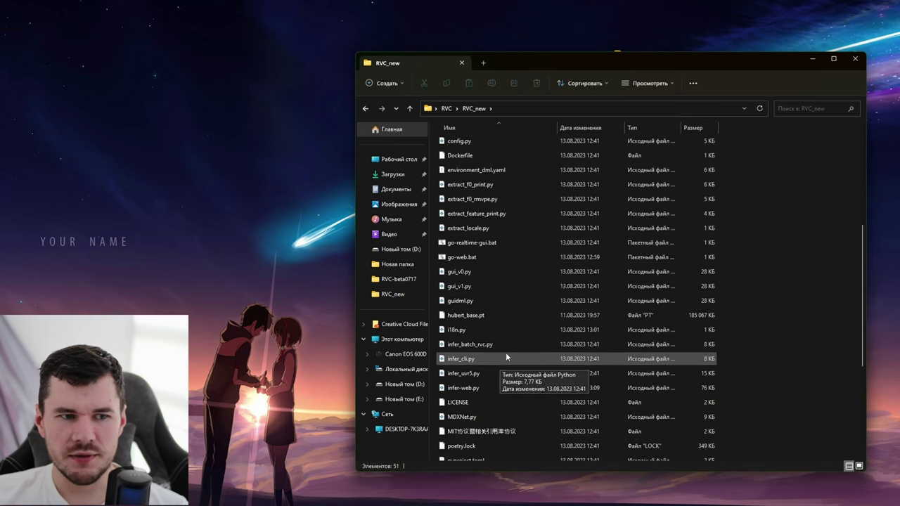
pyautogui.scroll(2, 507, 357)
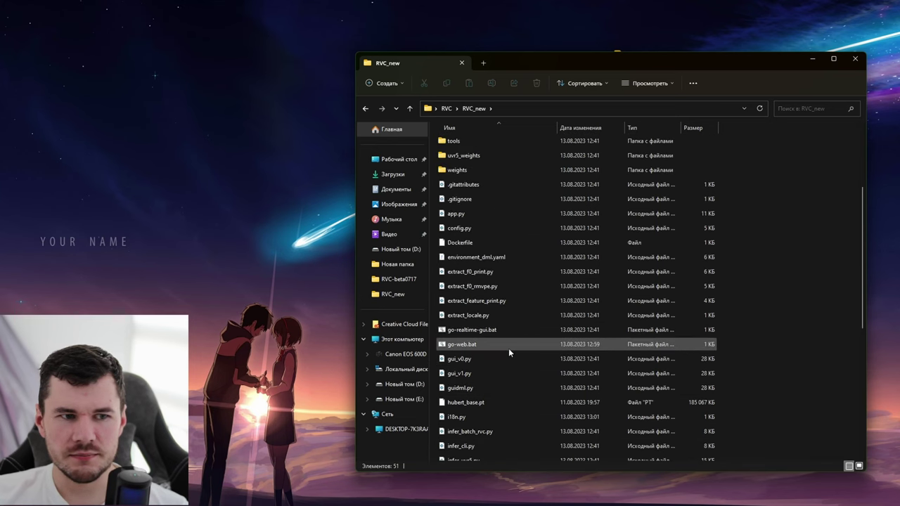
pyautogui.doubleClick(472, 344)
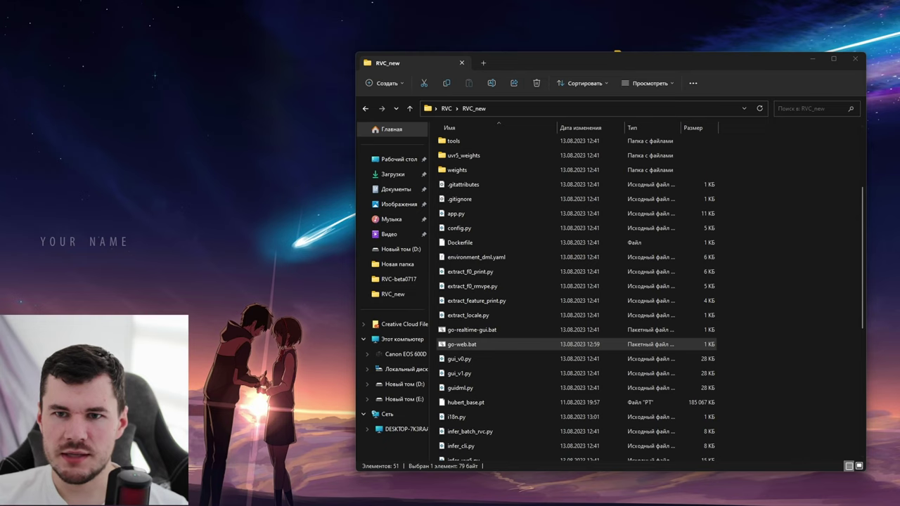
pyautogui.moveTo(872, 110); pyautogui.dragTo(410, 149)
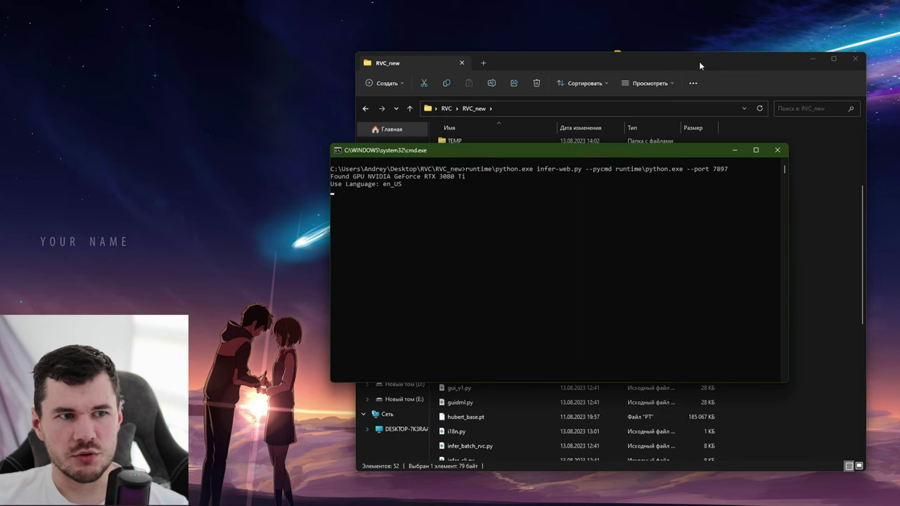
pyautogui.click(813, 60)
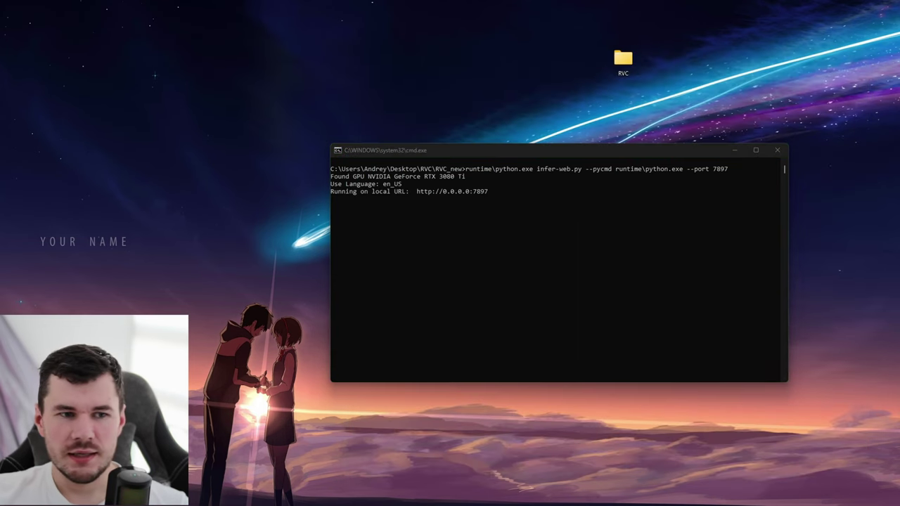
pyautogui.moveTo(296, 505)
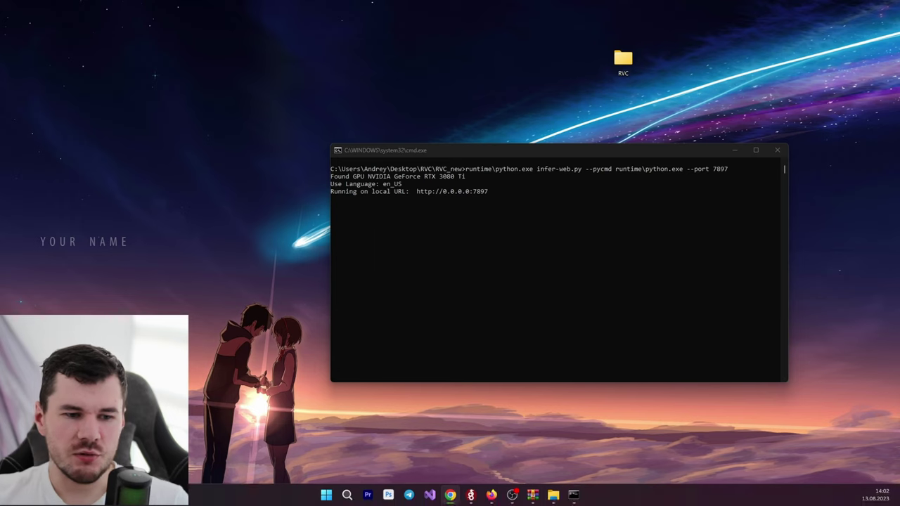
pyautogui.click(492, 495)
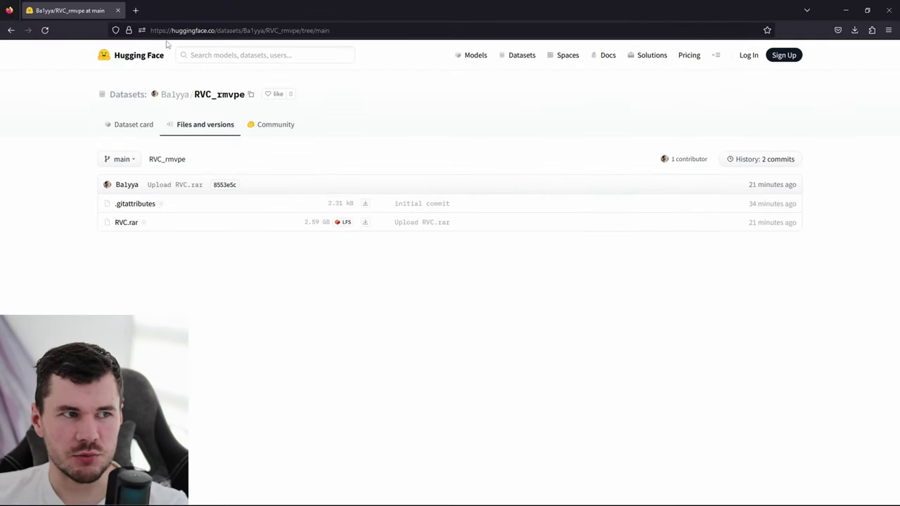
pyautogui.click(135, 9)
pyautogui.moveTo(535, 505)
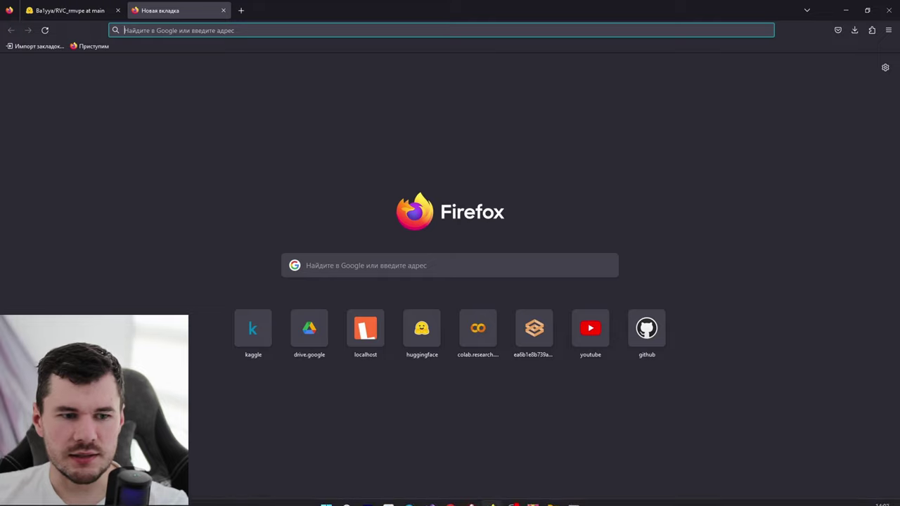
pyautogui.click(573, 495)
pyautogui.moveTo(495, 193); pyautogui.dragTo(418, 194)
pyautogui.rightClick(441, 192)
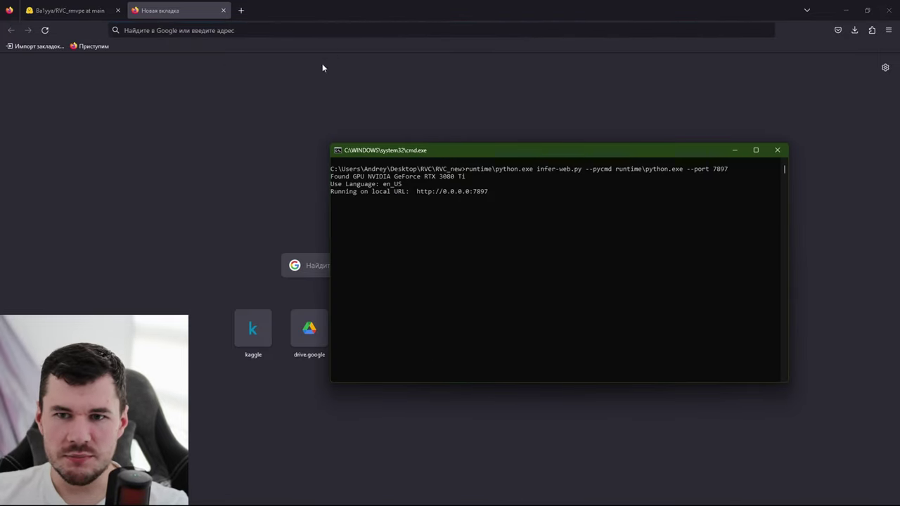
pyautogui.click(225, 34)
pyautogui.write('http://0.0.0.0:7897')
pyautogui.press('Return')
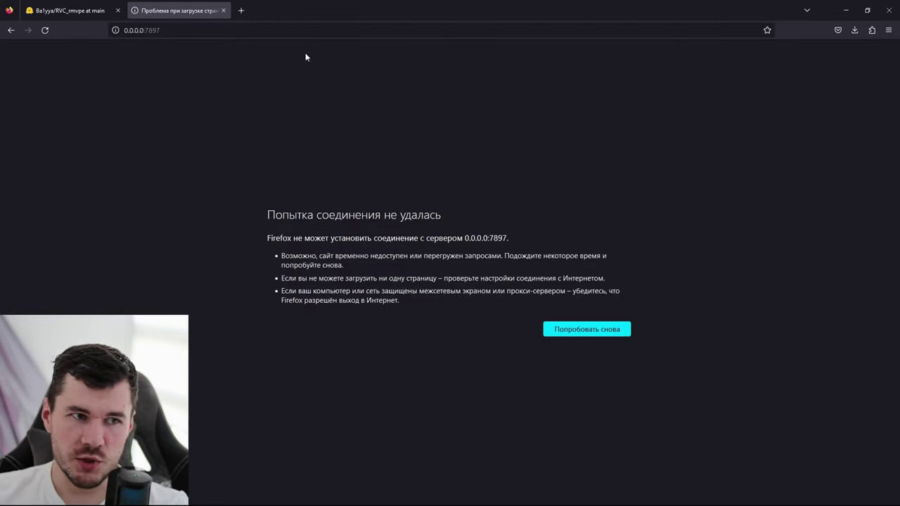
# - Replace the host part of the address with localhost and load localhost:7897
pyautogui.moveTo(144, 31); pyautogui.dragTo(124, 31)
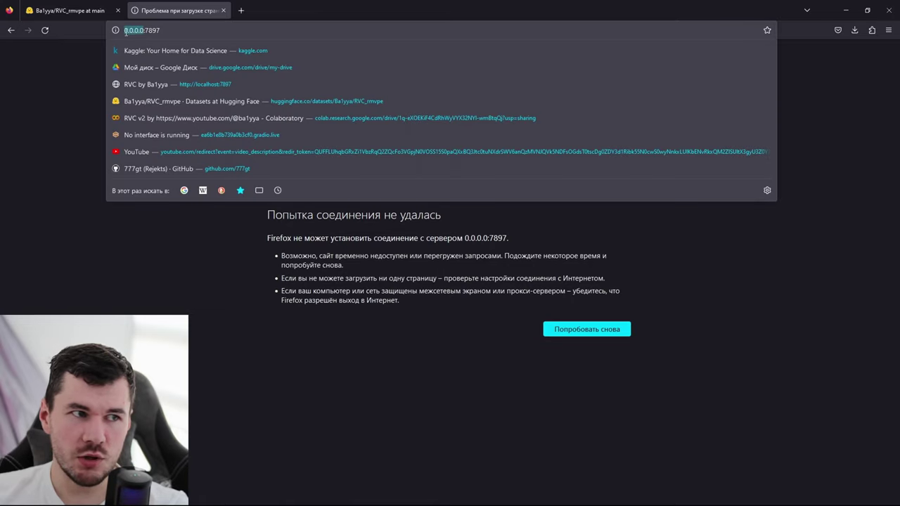
pyautogui.write('lo')
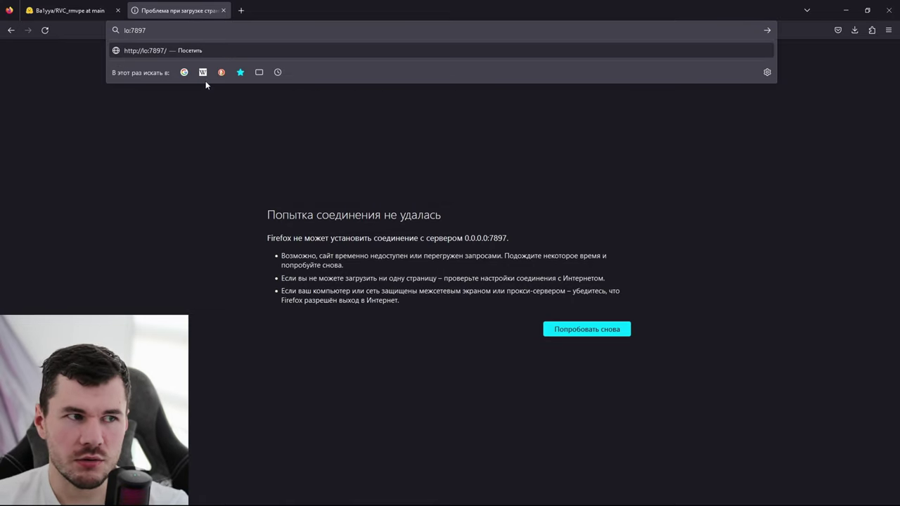
pyautogui.write('cal')
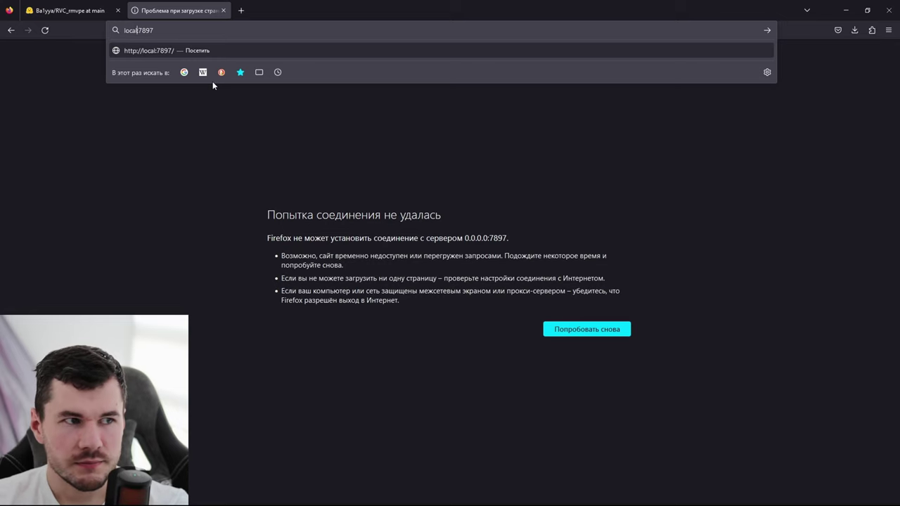
pyautogui.write('st:')
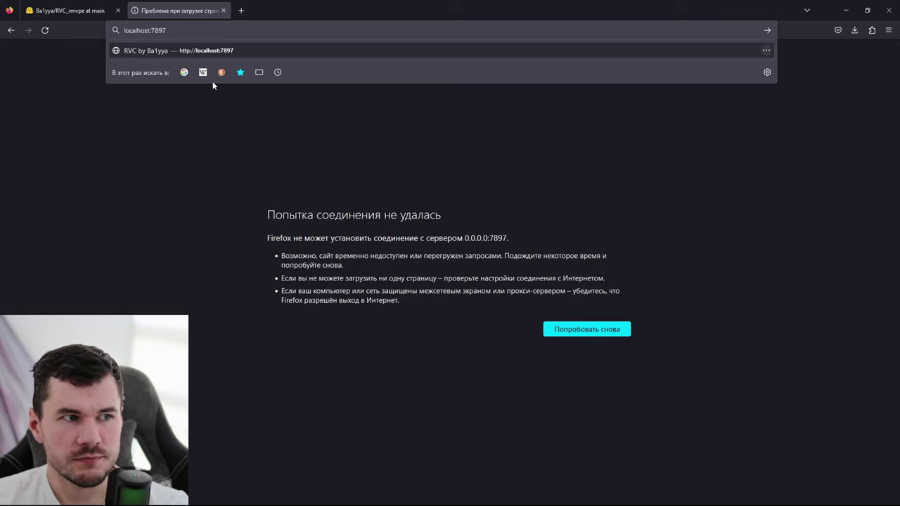
pyautogui.press('Return')
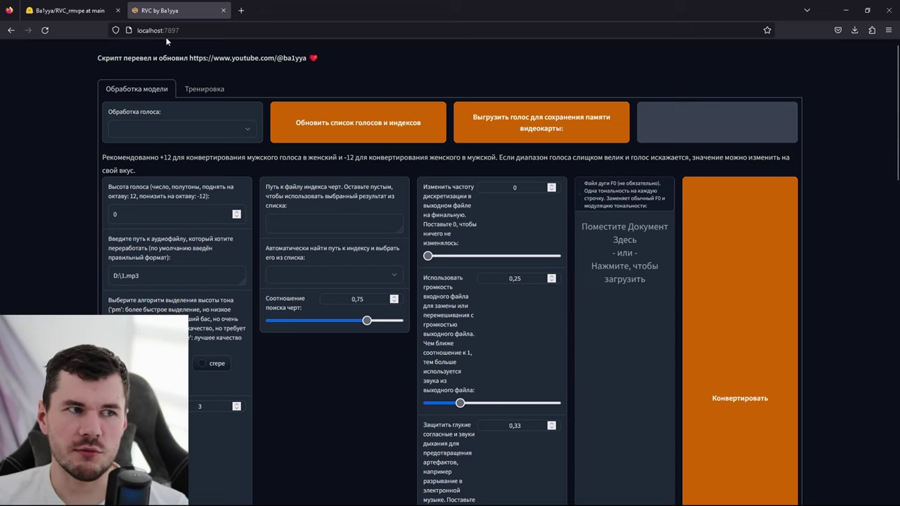
# - Check the port number of the local URL in the server console and return to the browser
pyautogui.click(574, 495)
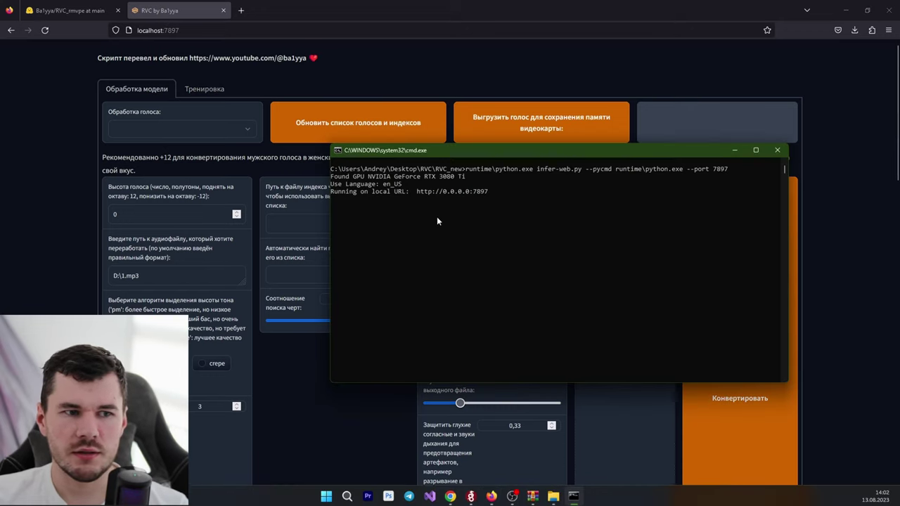
pyautogui.moveTo(473, 192); pyautogui.dragTo(491, 195)
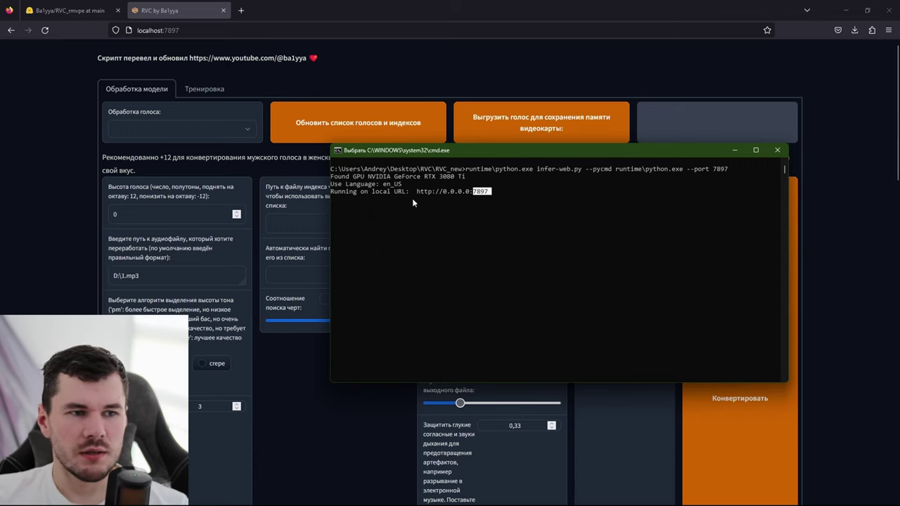
pyautogui.click(333, 431)
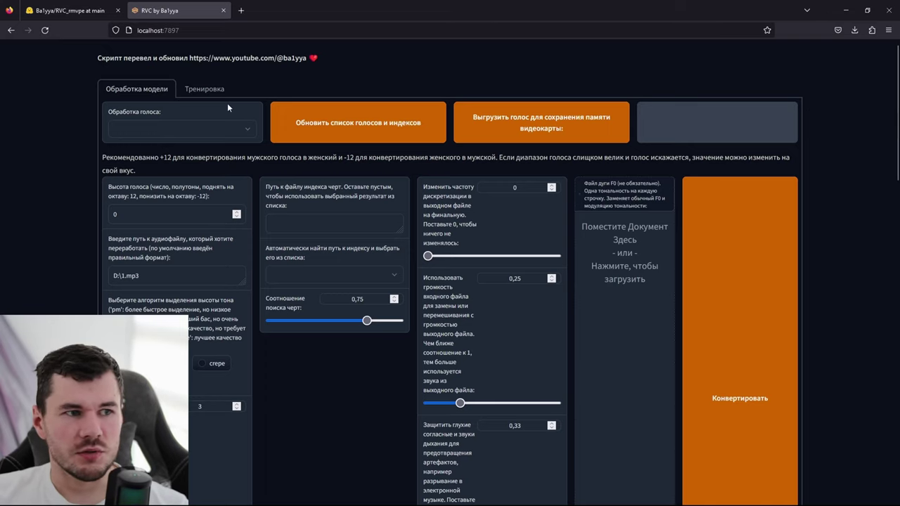
# - Examine the voice list and the conversion settings on the model processing page
pyautogui.click(213, 125)
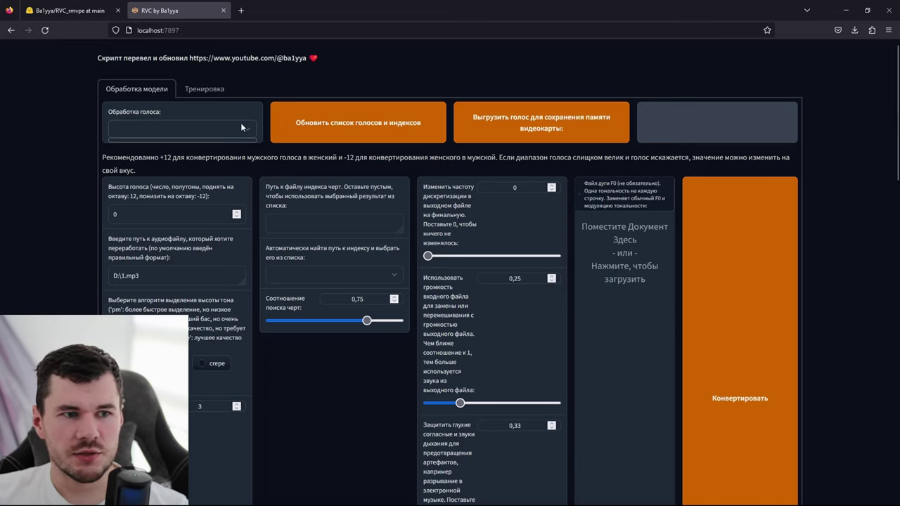
pyautogui.click(241, 123)
pyautogui.scroll(-3, 333, 265)
pyautogui.scroll(3, 334, 265)
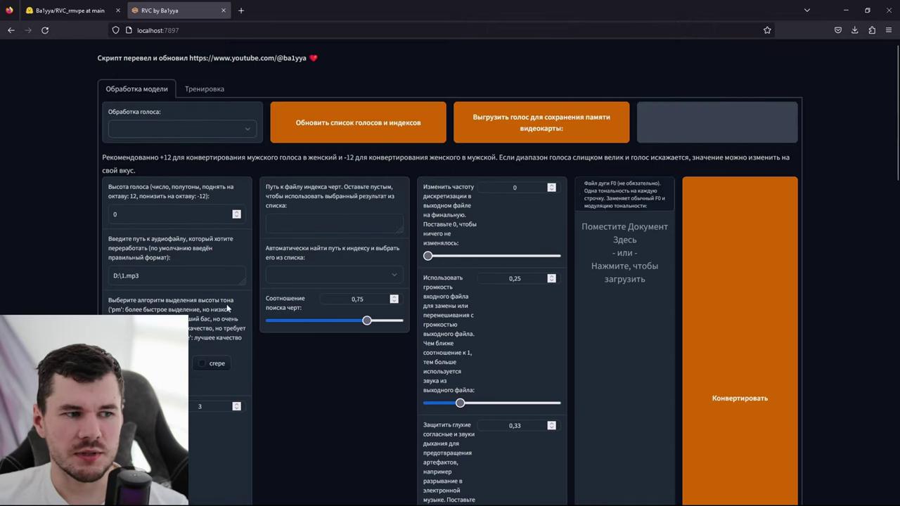
pyautogui.scroll(-3, 394, 338)
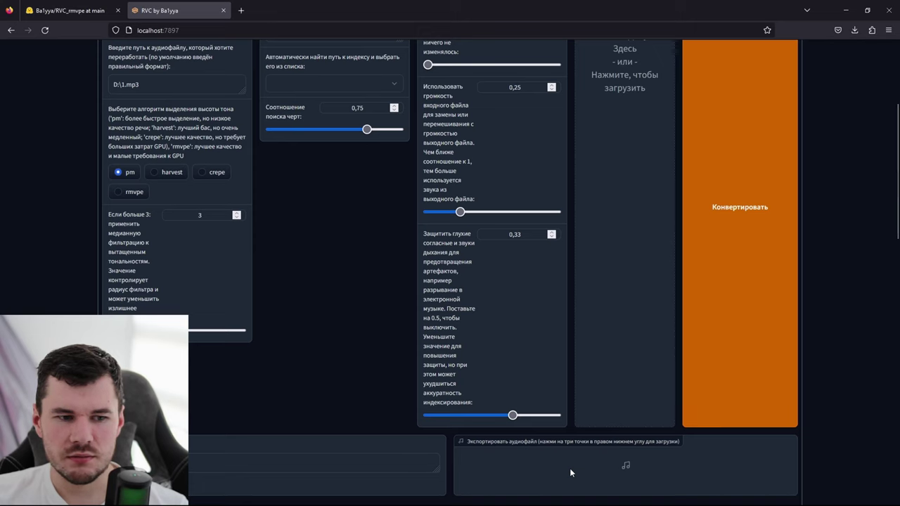
pyautogui.scroll(2, 389, 330)
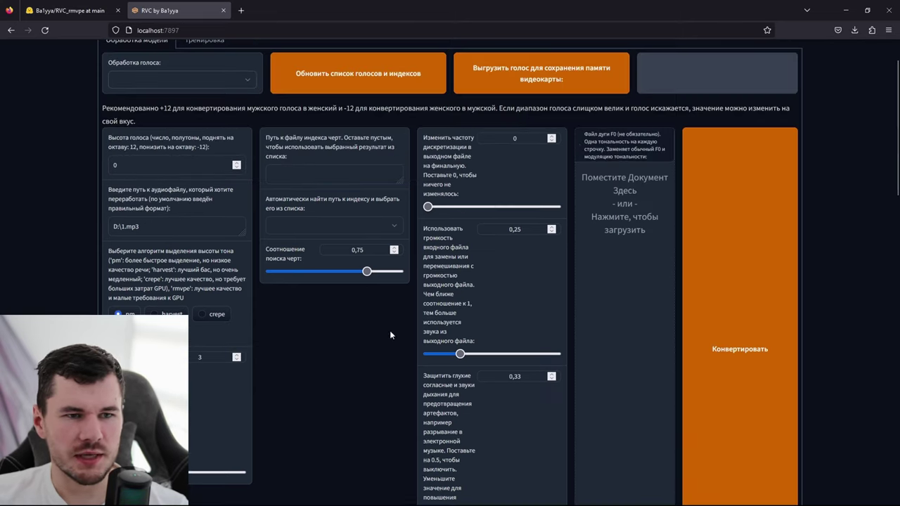
pyautogui.moveTo(171, 238); pyautogui.dragTo(27, 231)
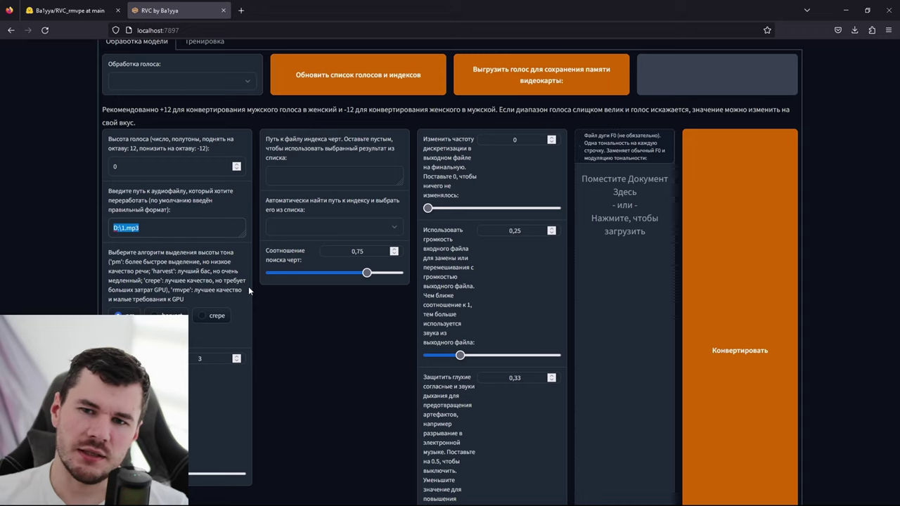
pyautogui.click(166, 229)
pyautogui.tripleClick(166, 230)
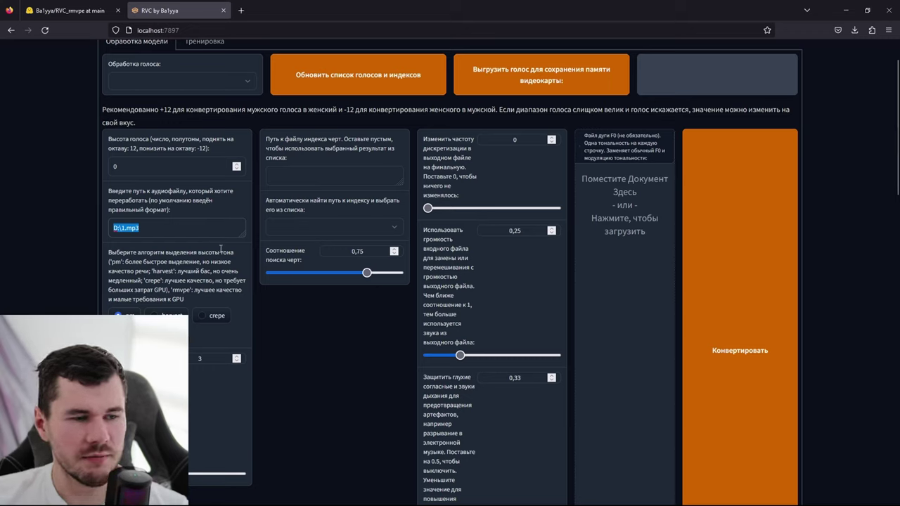
# - On the training page, name the model "ardsg" and set the number of CPU processes to 10
pyautogui.scroll(2, 239, 140)
pyautogui.click(204, 89)
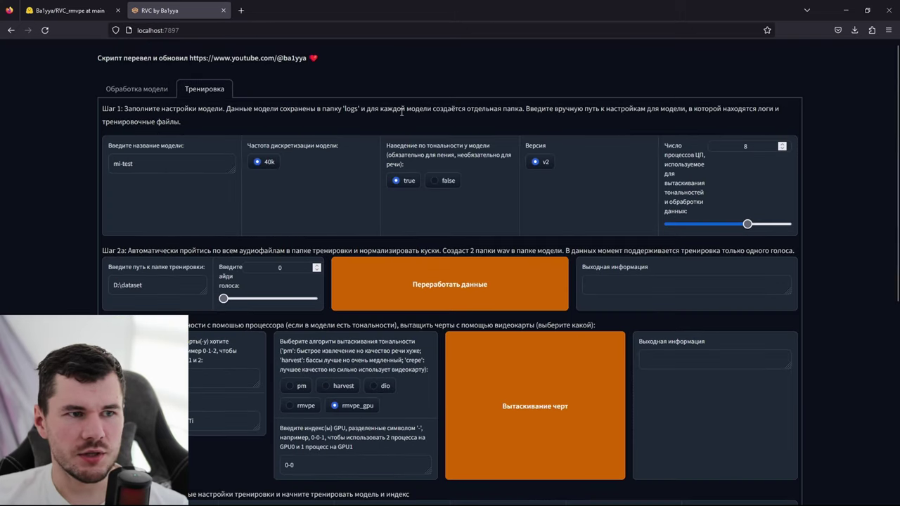
pyautogui.moveTo(172, 164); pyautogui.dragTo(26, 166)
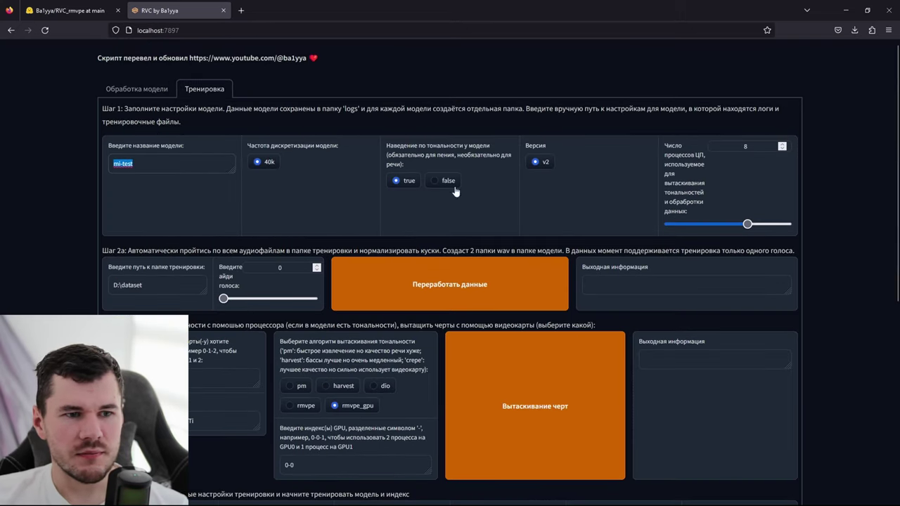
pyautogui.scroll(-4, 553, 222)
pyautogui.scroll(4, 554, 222)
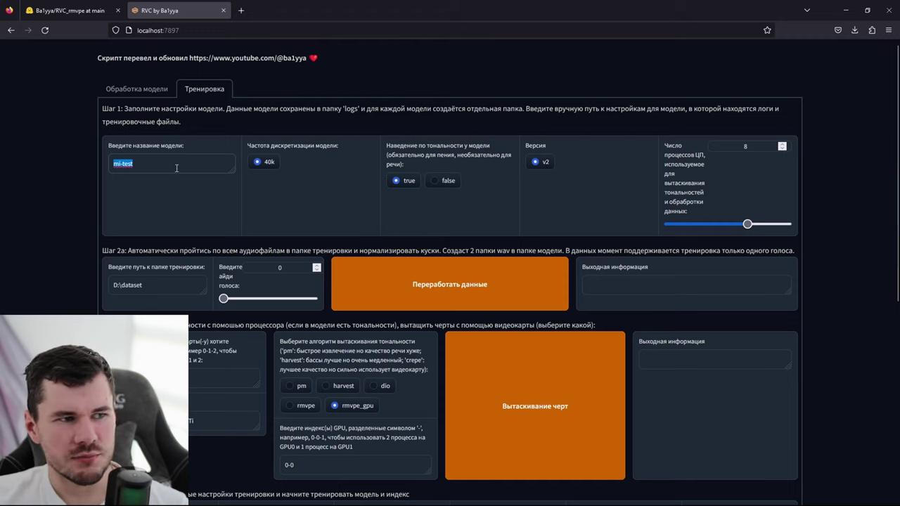
pyautogui.write('ardsg')
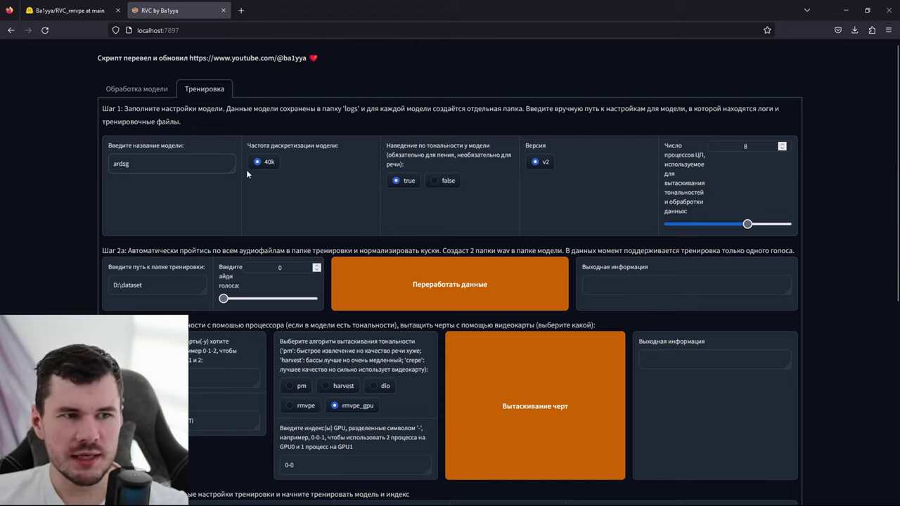
pyautogui.moveTo(748, 223); pyautogui.dragTo(772, 221)
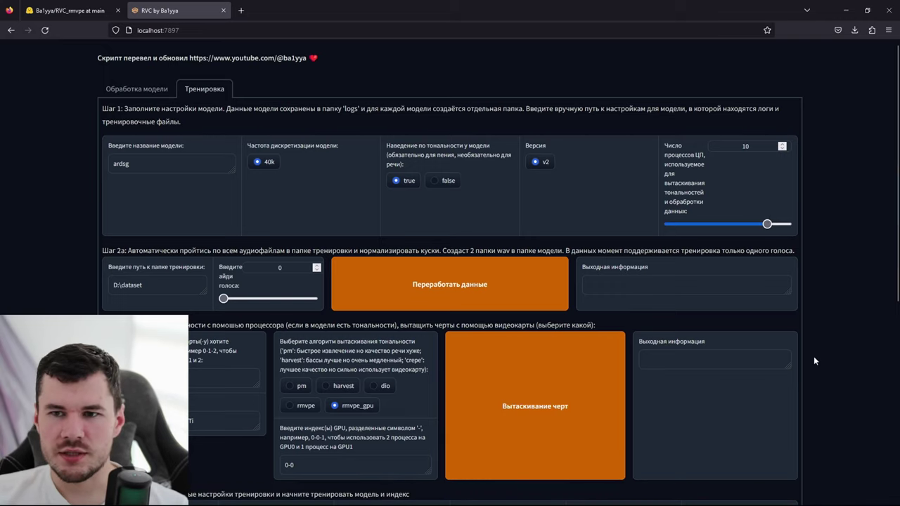
# - Look up the path of the dataset folder in File Explorer and use D:\dataset as the training folder path
pyautogui.moveTo(180, 295); pyautogui.dragTo(69, 279)
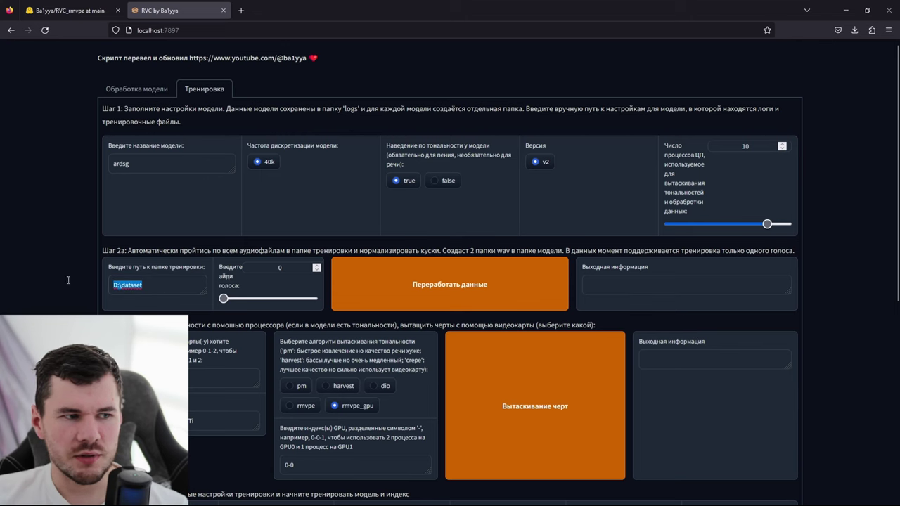
pyautogui.hotkey('alt', 'Tab')
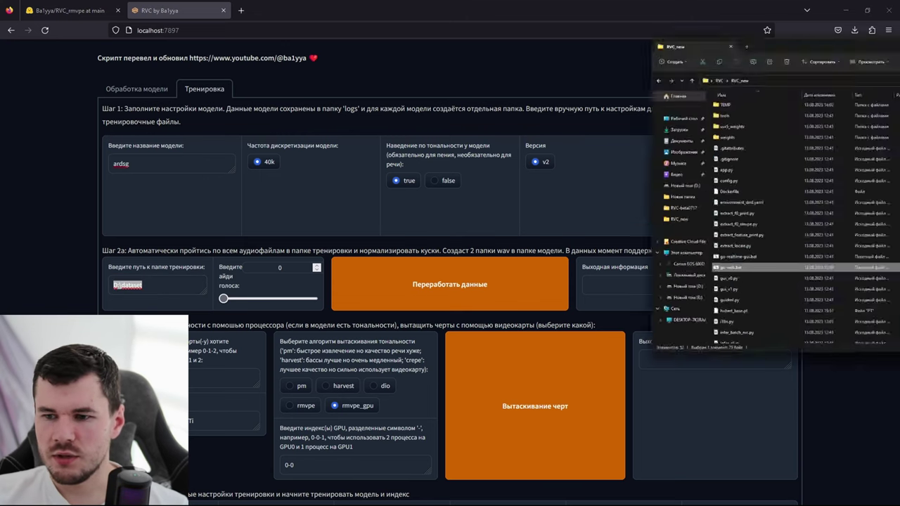
pyautogui.hotkey('alt', 'Tab')
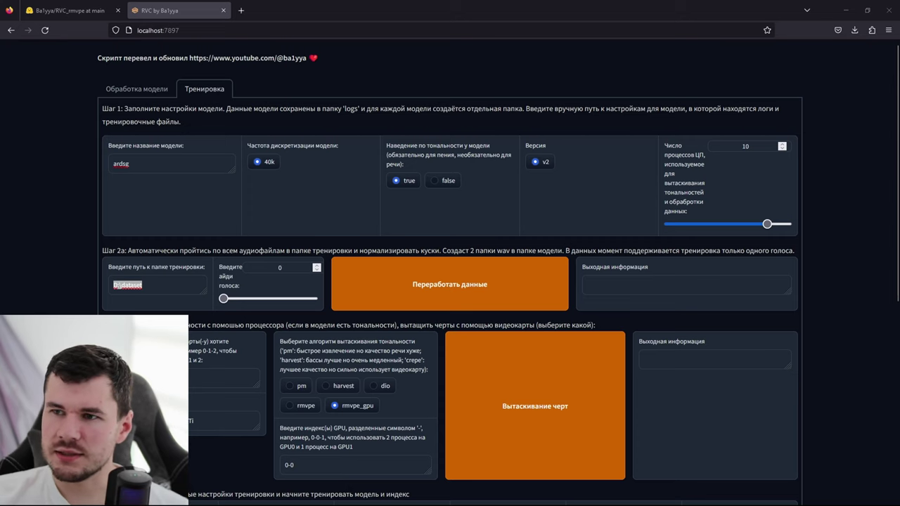
pyautogui.hotkey('alt', 'Tab')
pyautogui.moveTo(688, 69); pyautogui.dragTo(693, 70)
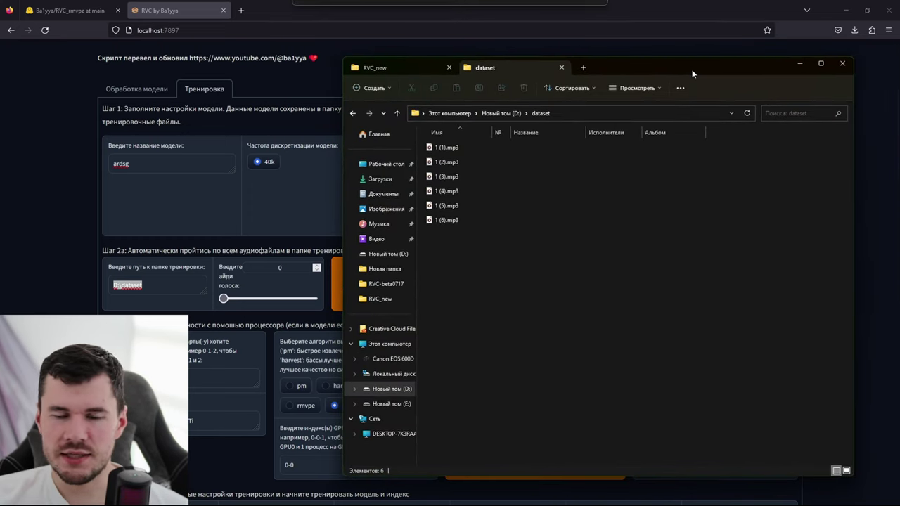
pyautogui.click(599, 112)
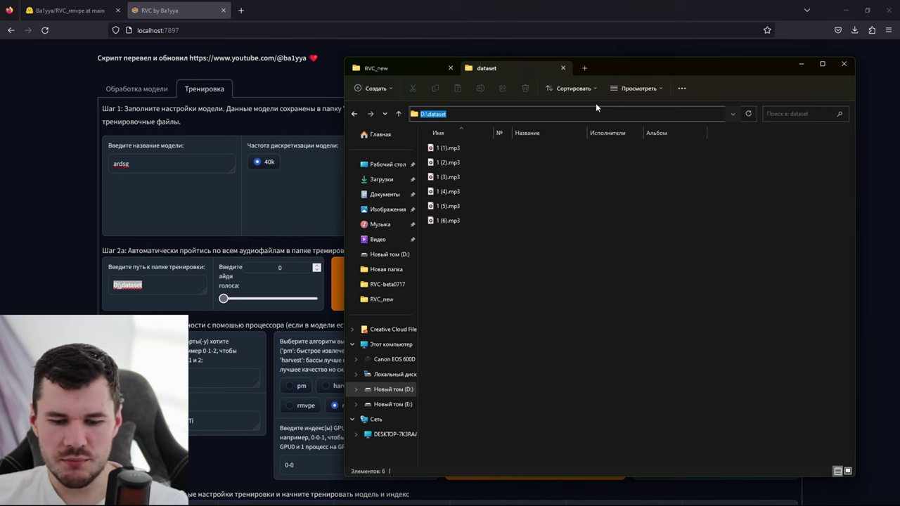
pyautogui.click(175, 289)
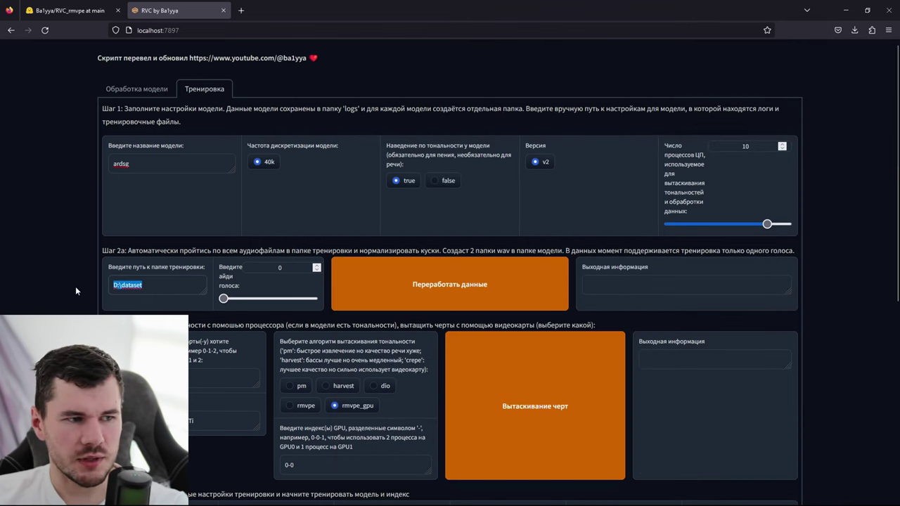
# - Start processing the training data from D:\dataset
pyautogui.click(489, 286)
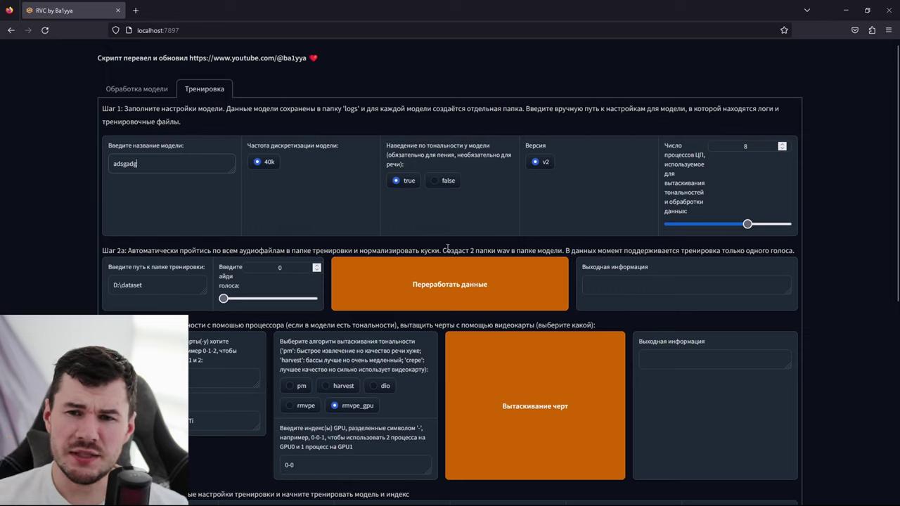
pyautogui.tripleClick(162, 282)
pyautogui.click(450, 288)
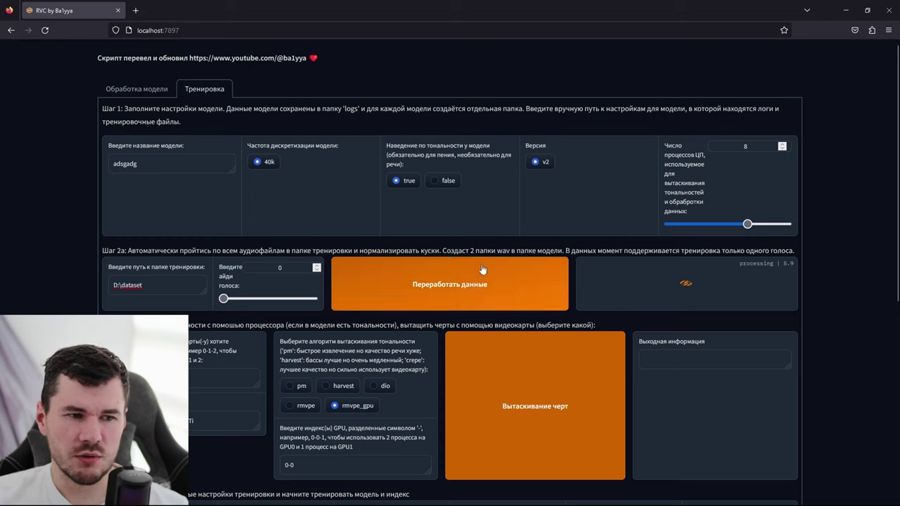
# - Stop the RVC server by closing its console and delete the adsgadg folder from the logs folder
pyautogui.click(846, 12)
pyautogui.hotkey('ctrl', 'c')
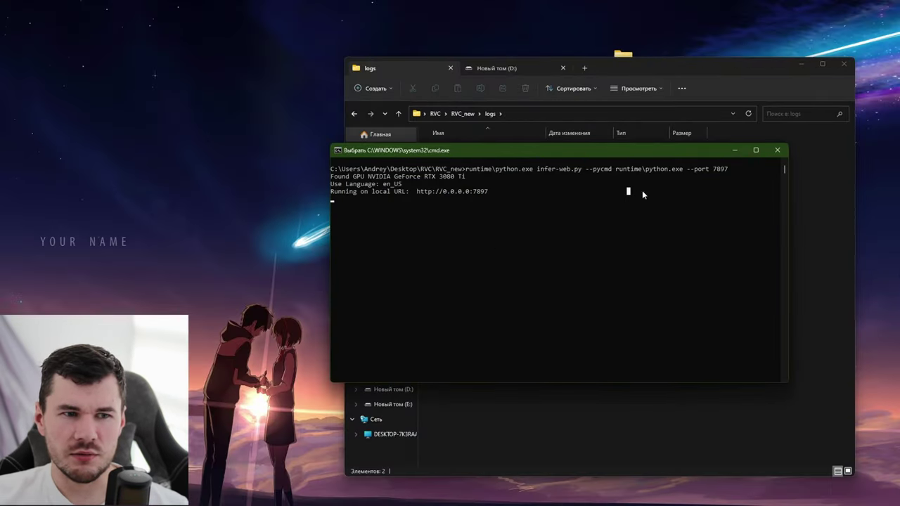
pyautogui.click(778, 150)
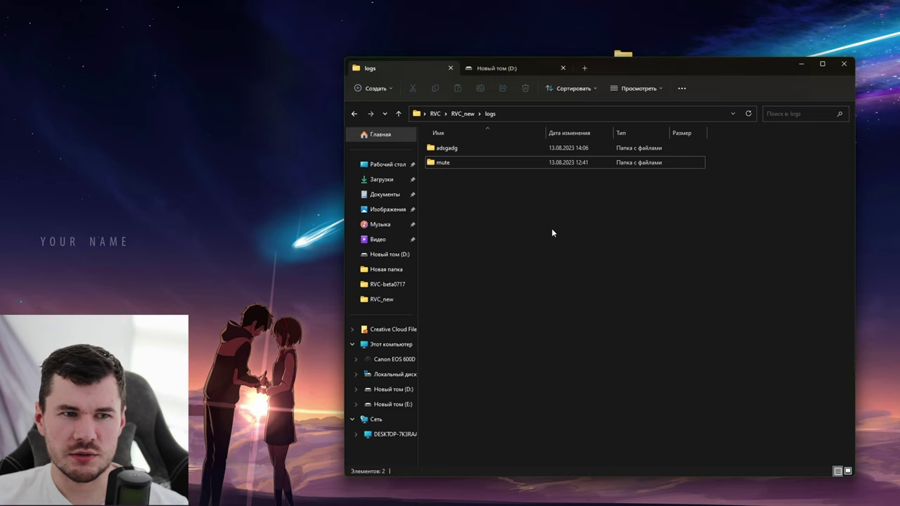
pyautogui.click(454, 148)
pyautogui.press('Delete')
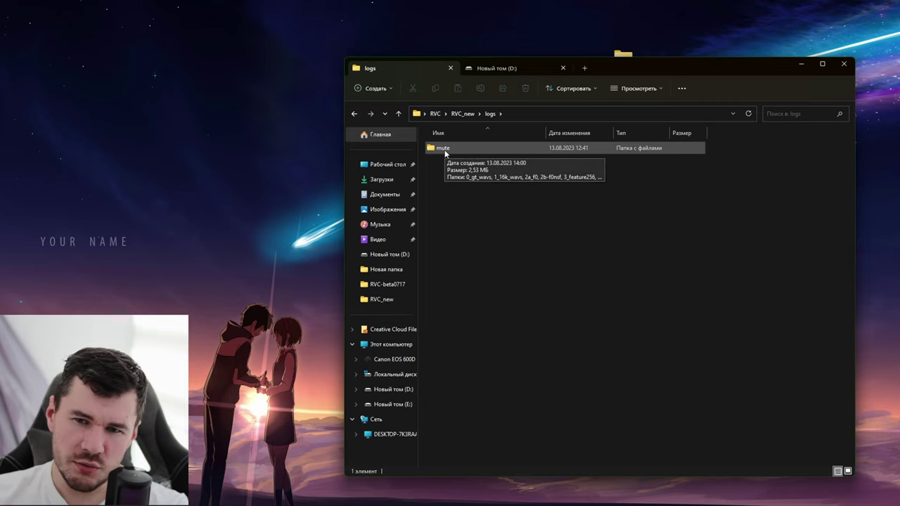
# - Return to the RVC_new folder and relaunch the server with go-web.bat
pyautogui.click(354, 114)
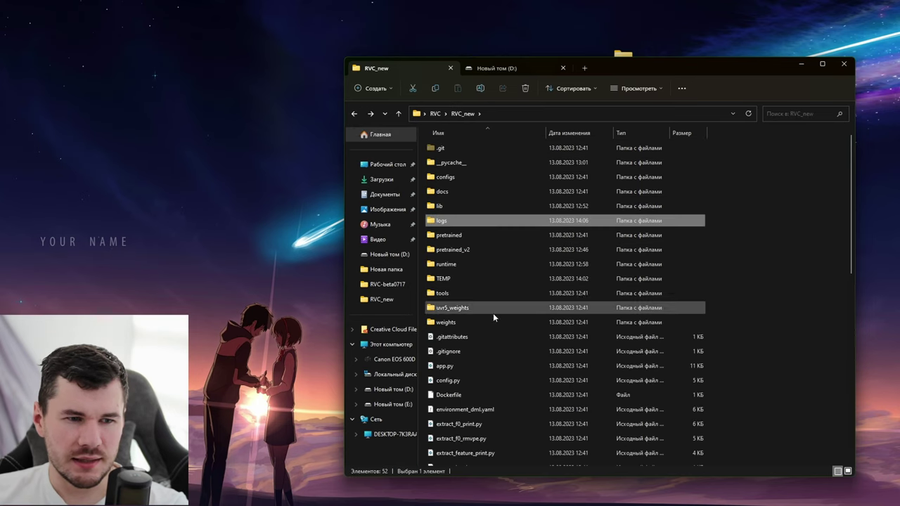
pyautogui.scroll(-4, 492, 323)
pyautogui.doubleClick(509, 370)
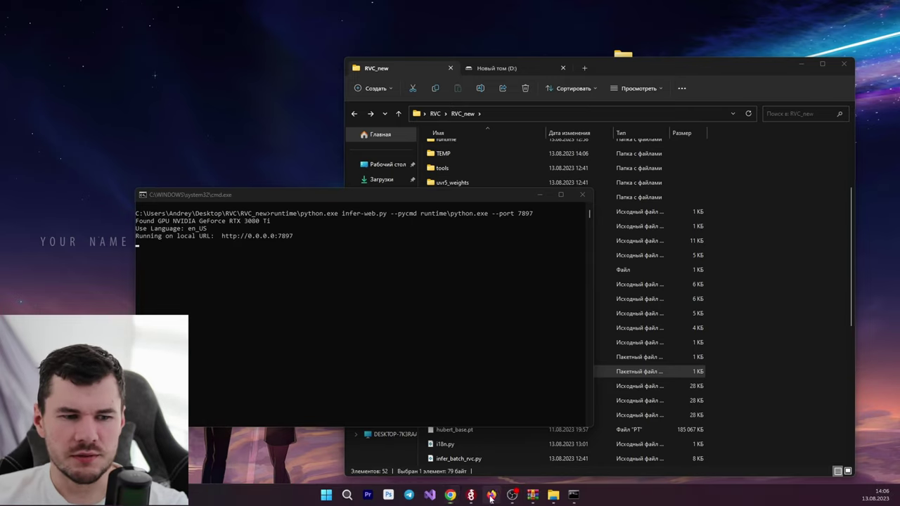
# - Switch to Firefox, close the old RVC page and load localhost:7897 in a new tab
pyautogui.click(493, 496)
pyautogui.click(135, 11)
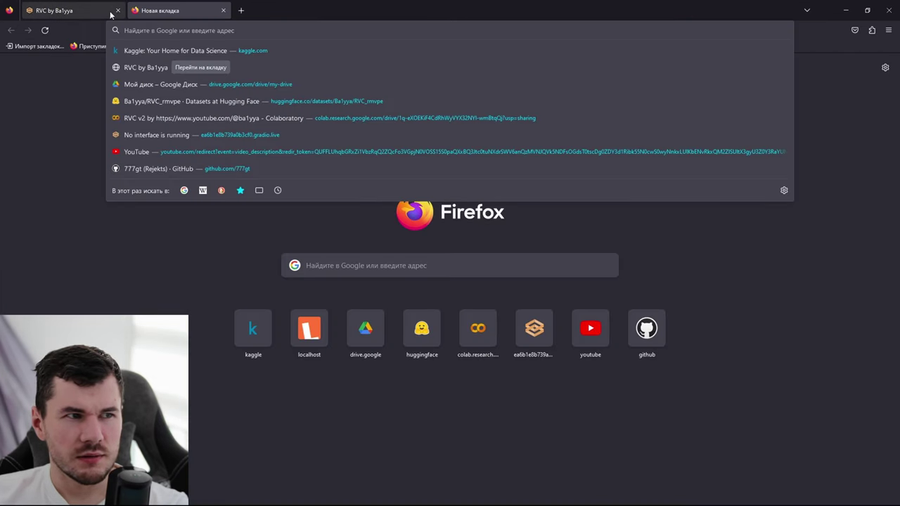
pyautogui.click(117, 10)
pyautogui.click(145, 67)
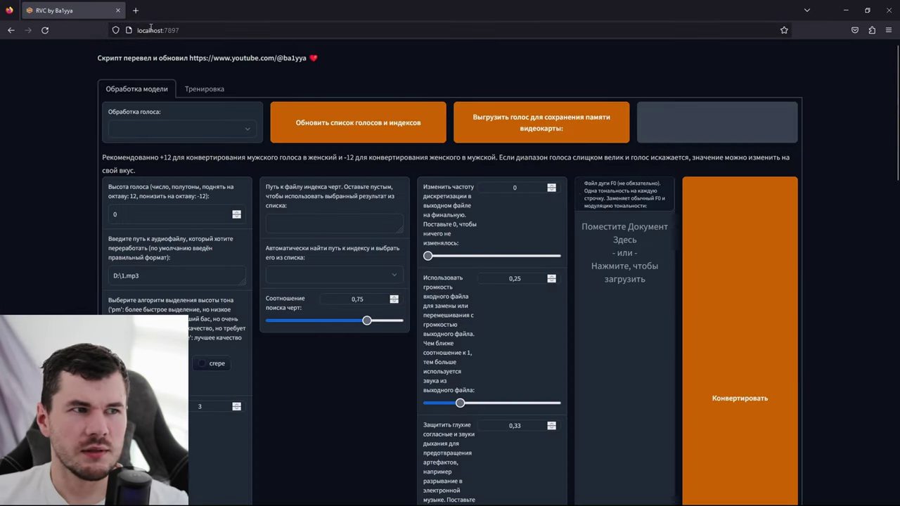
# - On the training page, name the model "roiagh" and process the training data from D:\dataset
pyautogui.click(213, 90)
pyautogui.press('Tab')
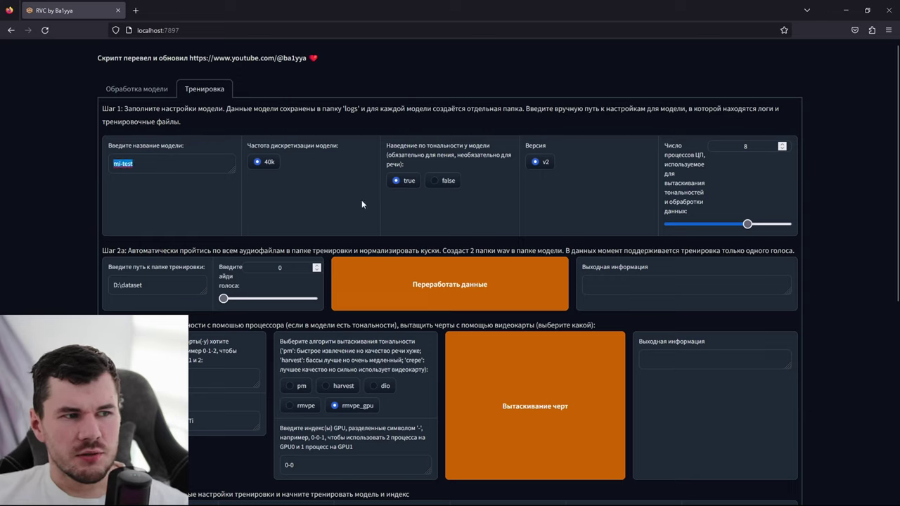
pyautogui.write('roiagh')
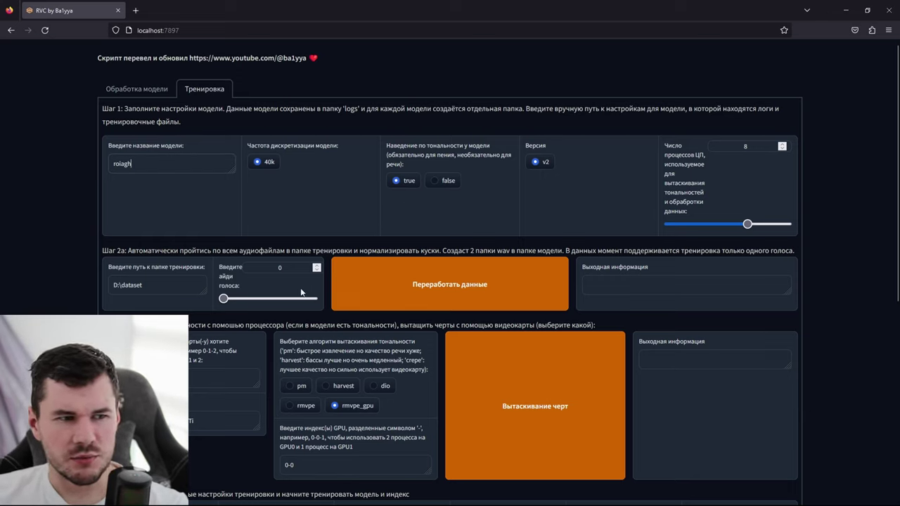
pyautogui.click(452, 288)
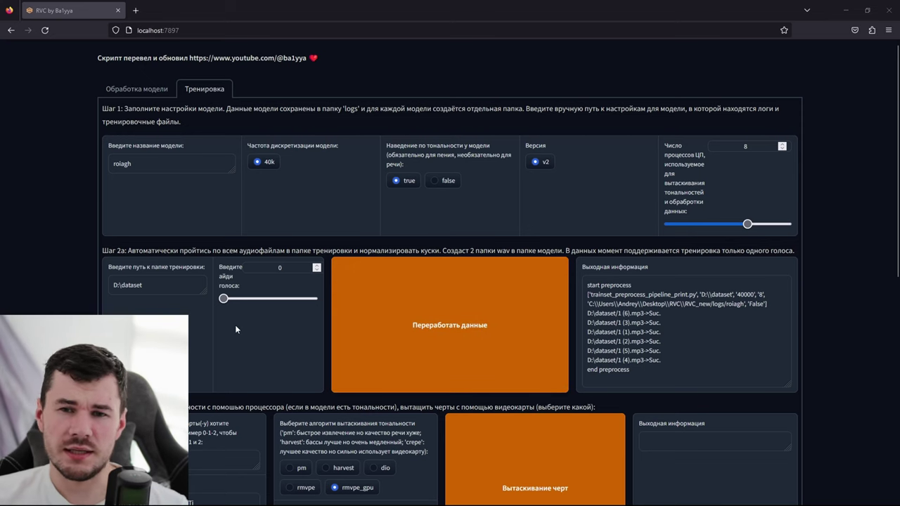
# - Select rmvpe_gpu as the pitch extraction algorithm and set the GPU indexes to 0-0-0-0-0
pyautogui.scroll(-2, 236, 320)
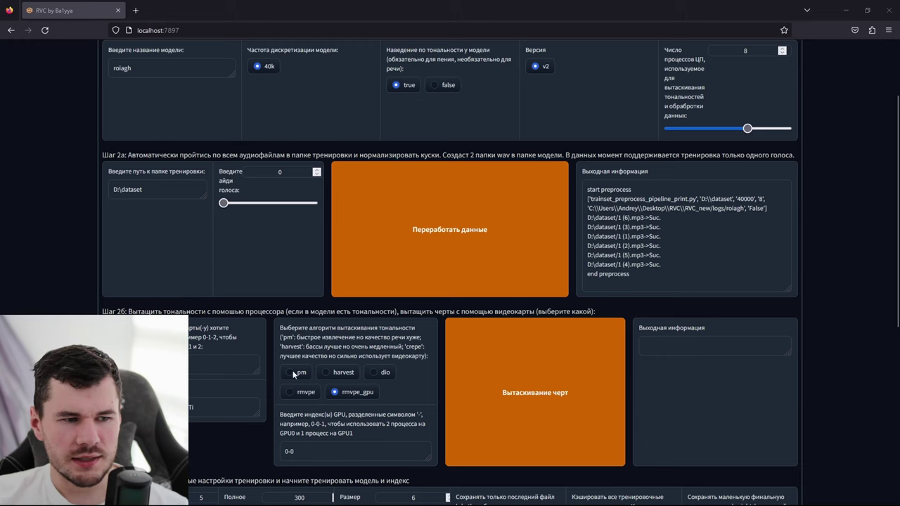
pyautogui.click(301, 393)
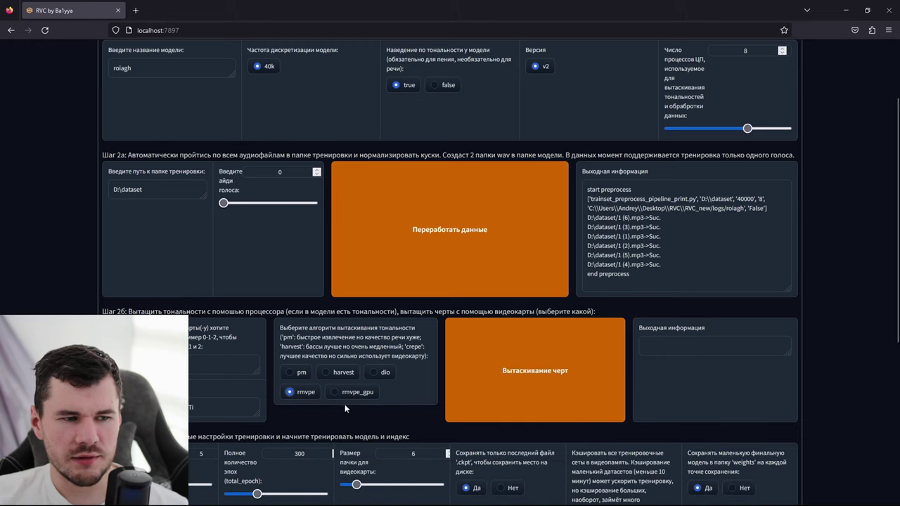
pyautogui.click(360, 399)
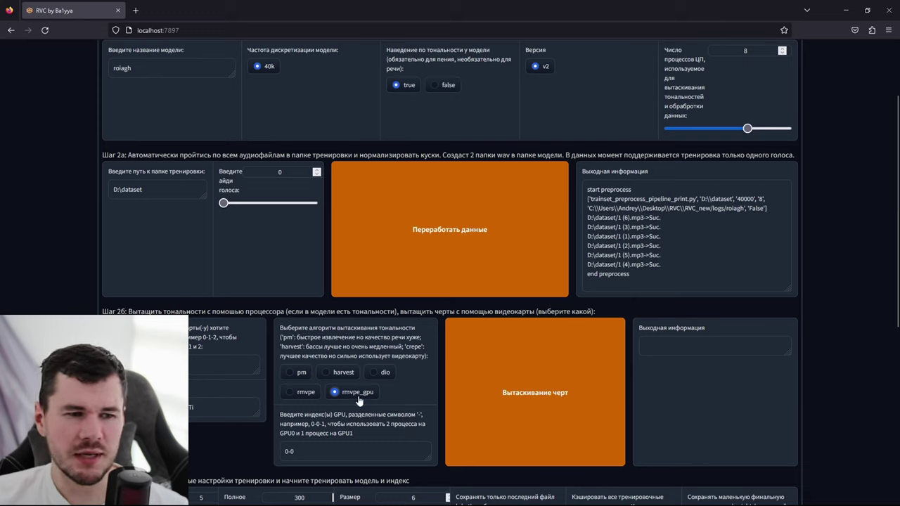
pyautogui.tripleClick(305, 454)
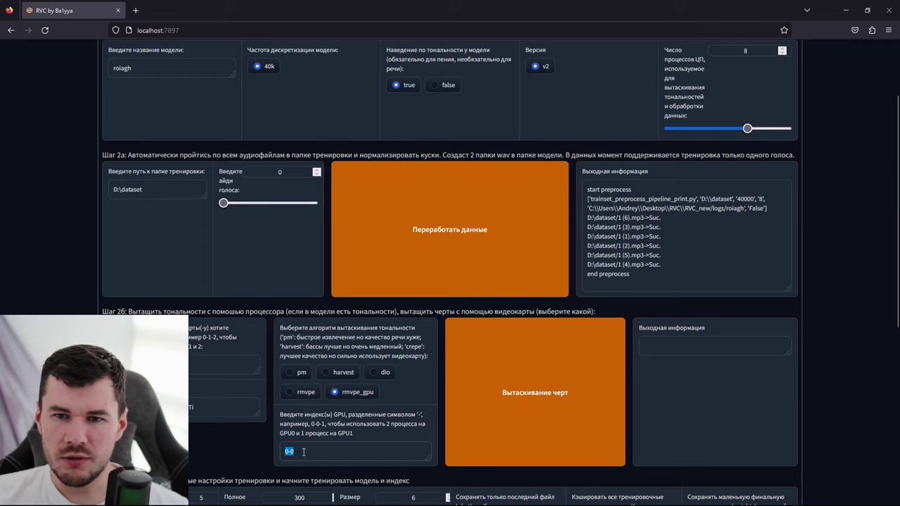
pyautogui.click(493, 473)
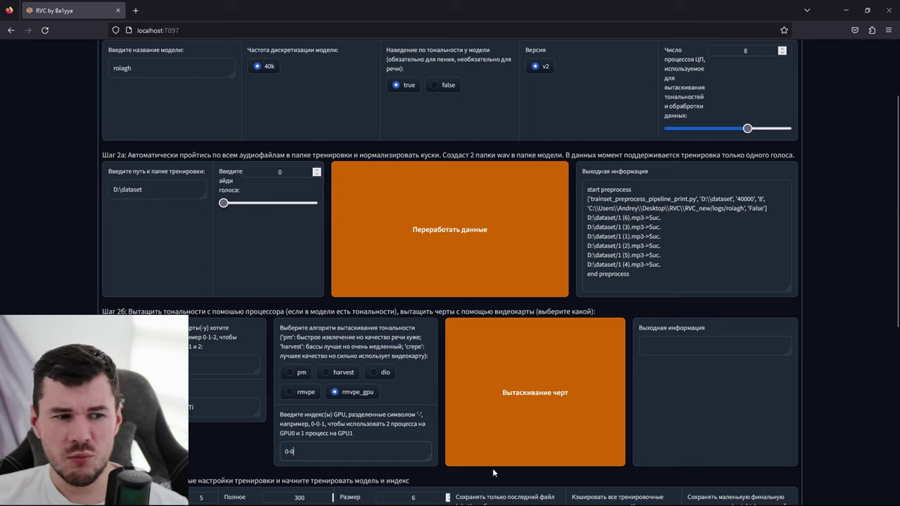
pyautogui.write('-0')
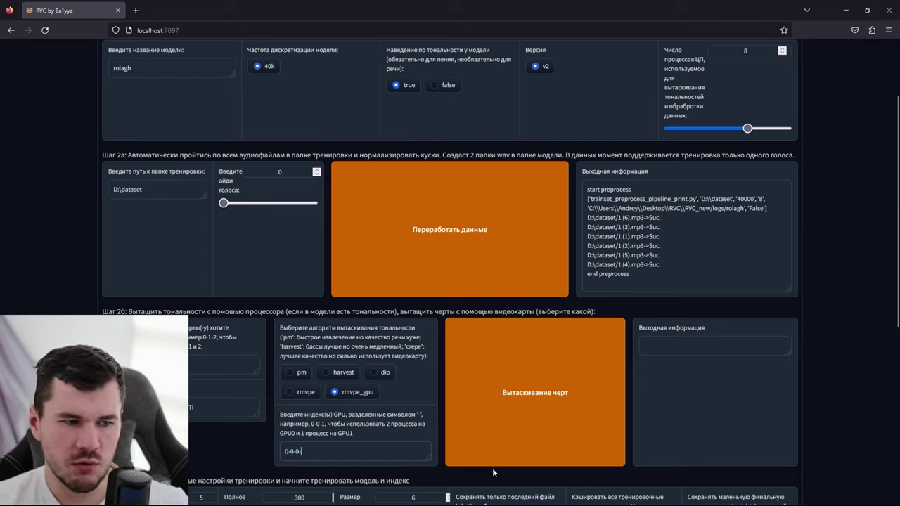
pyautogui.write('-0')
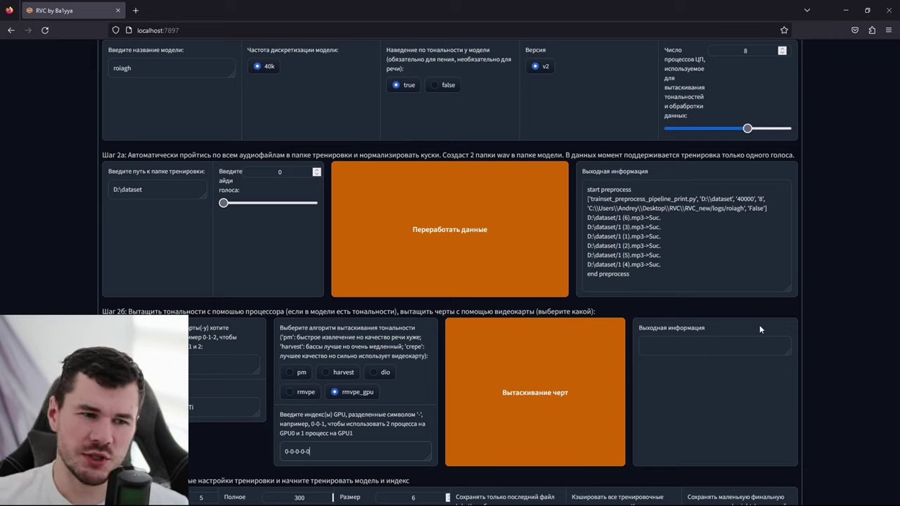
# - Run the feature extraction and check its progress in the server console
pyautogui.click(565, 388)
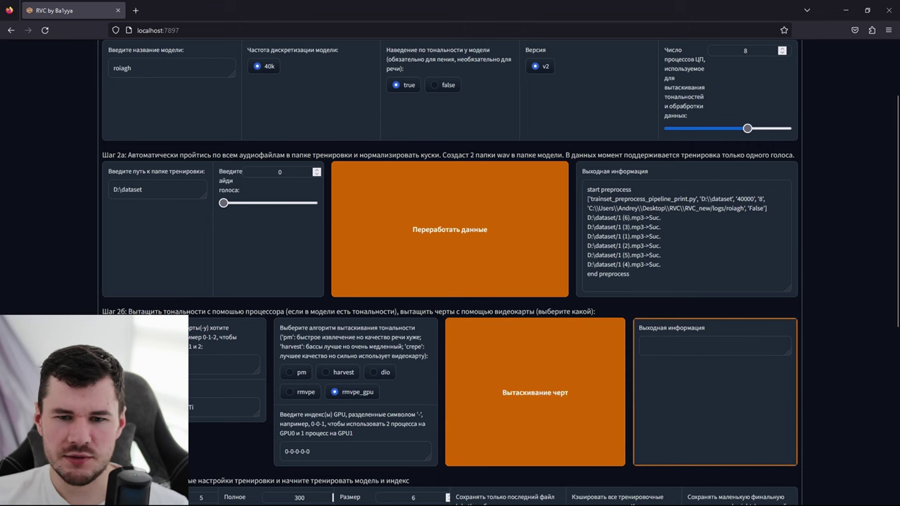
pyautogui.hotkey('alt', 'Tab')
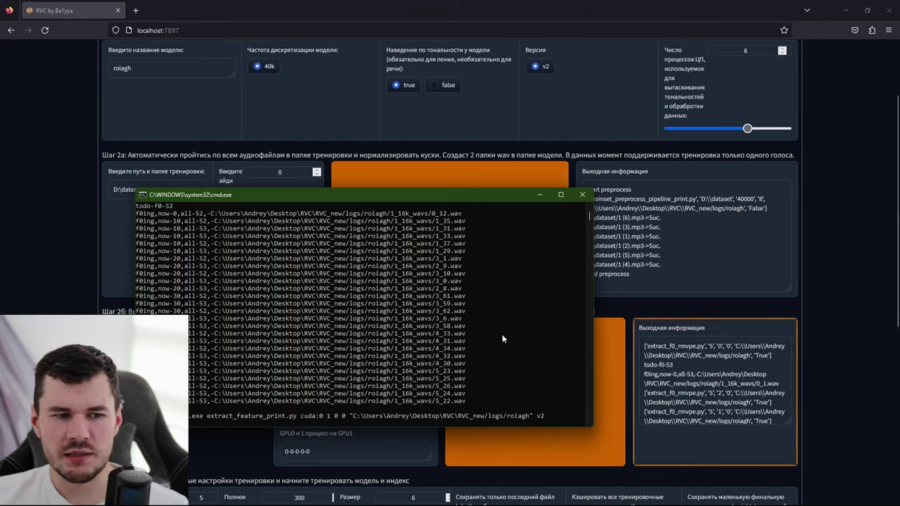
pyautogui.click(724, 312)
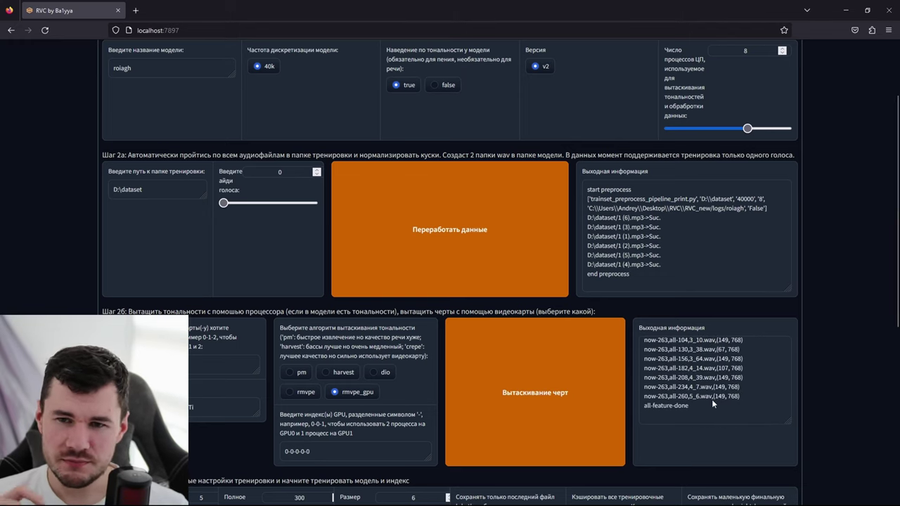
# - Set the save frequency in the step 3 training settings to 6
pyautogui.scroll(-3, 422, 379)
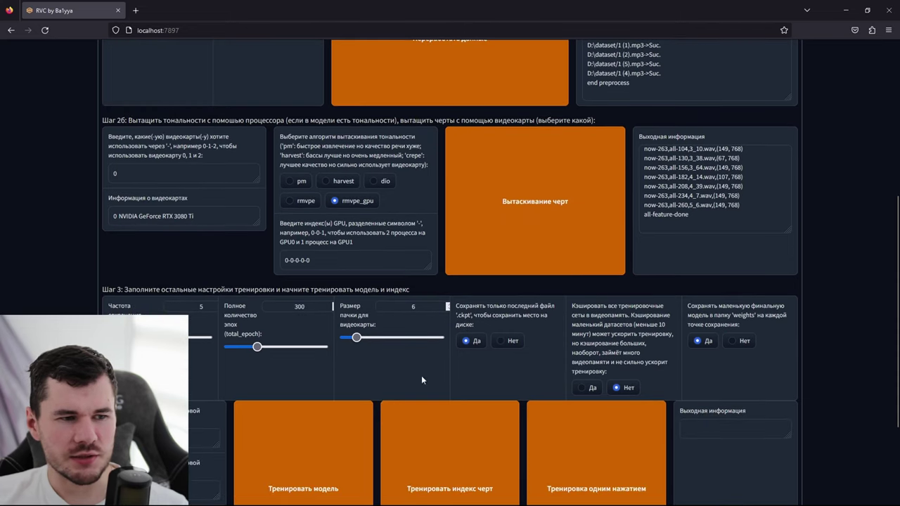
pyautogui.moveTo(117, 337)
pyautogui.mouseDown()
pyautogui.moveTo(165, 338)
pyautogui.moveTo(119, 338)
pyautogui.mouseUp()
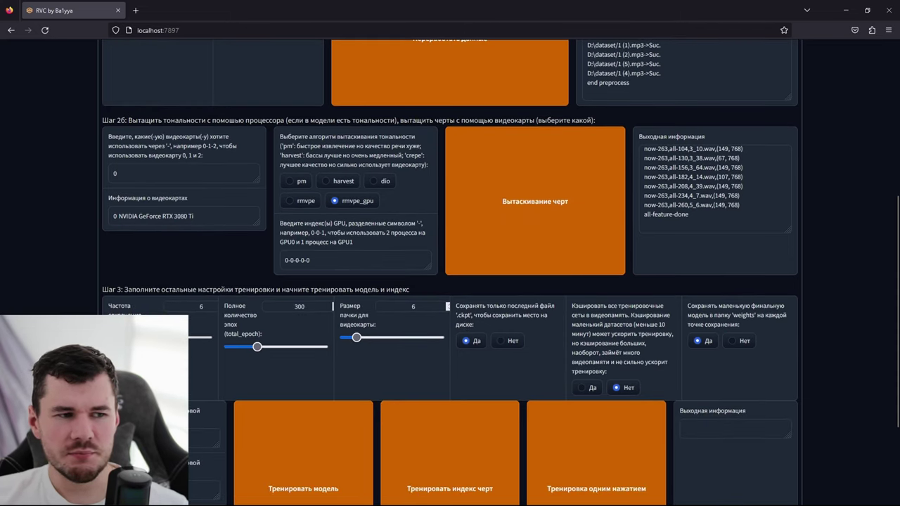